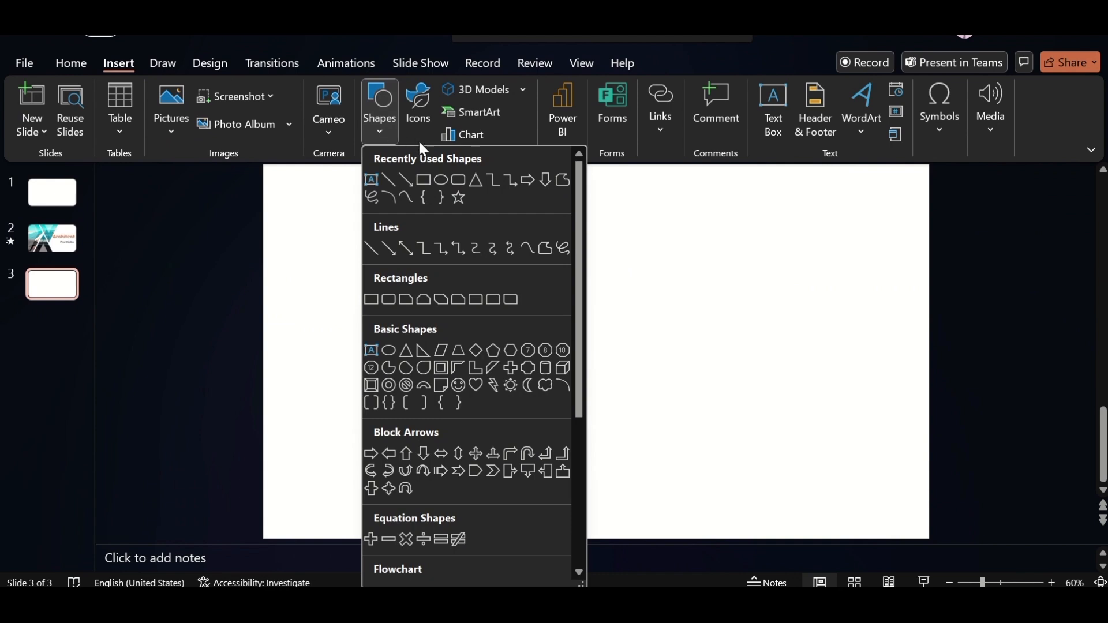
Draw an isosceles triangle about 5 by 5 inches standing on the slide's bottom edge and remove its outline
{"action": "left_click", "coordinate": [476, 181]}
{"action": "left_click_drag", "start_coordinate": [371, 305], "coordinate": [605, 539]}
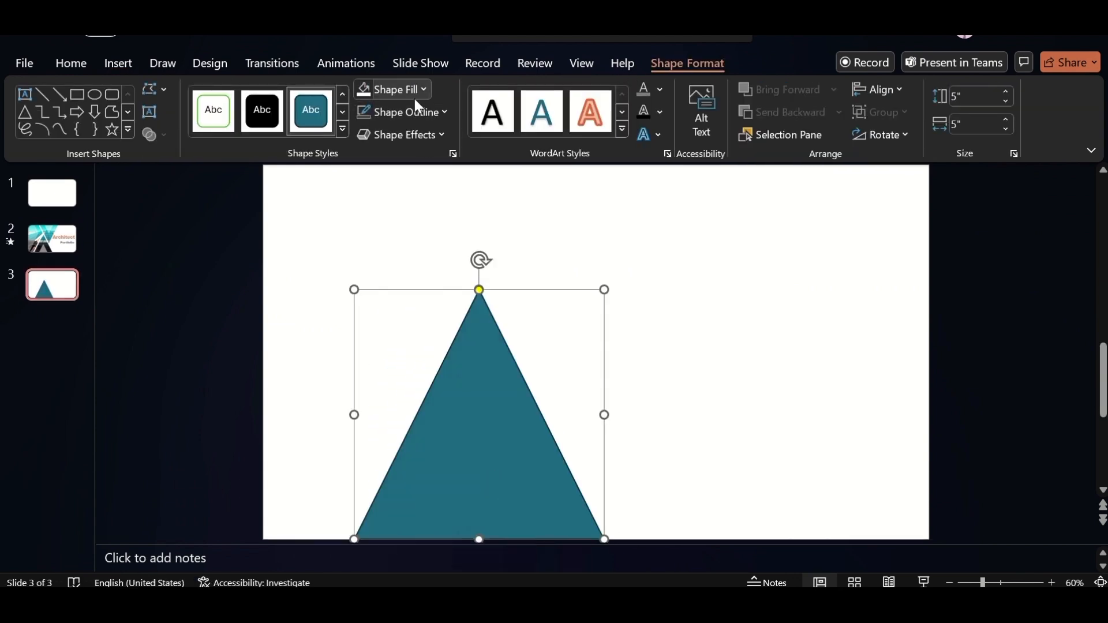
{"action": "left_click", "coordinate": [413, 107]}
{"action": "left_click", "coordinate": [435, 351]}
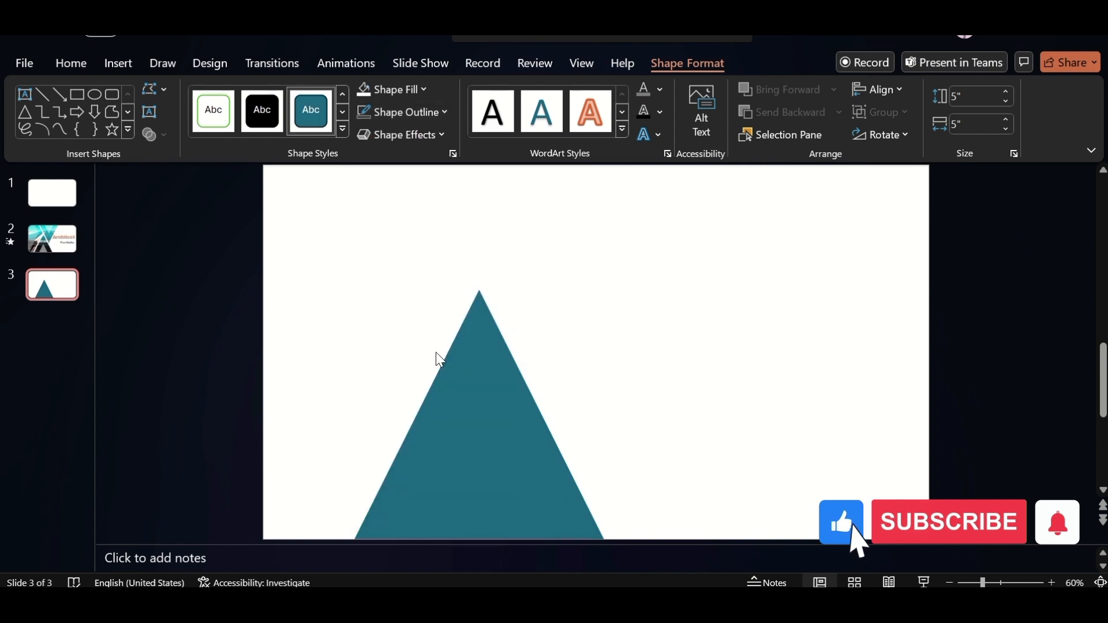
Add two vertically flipped copies of the triangle along the slide's top edge, one on each side of the original's apex
{"action": "left_click", "coordinate": [483, 456]}
{"action": "left_click_drag", "start_coordinate": [482, 456], "coordinate": [743, 468]}
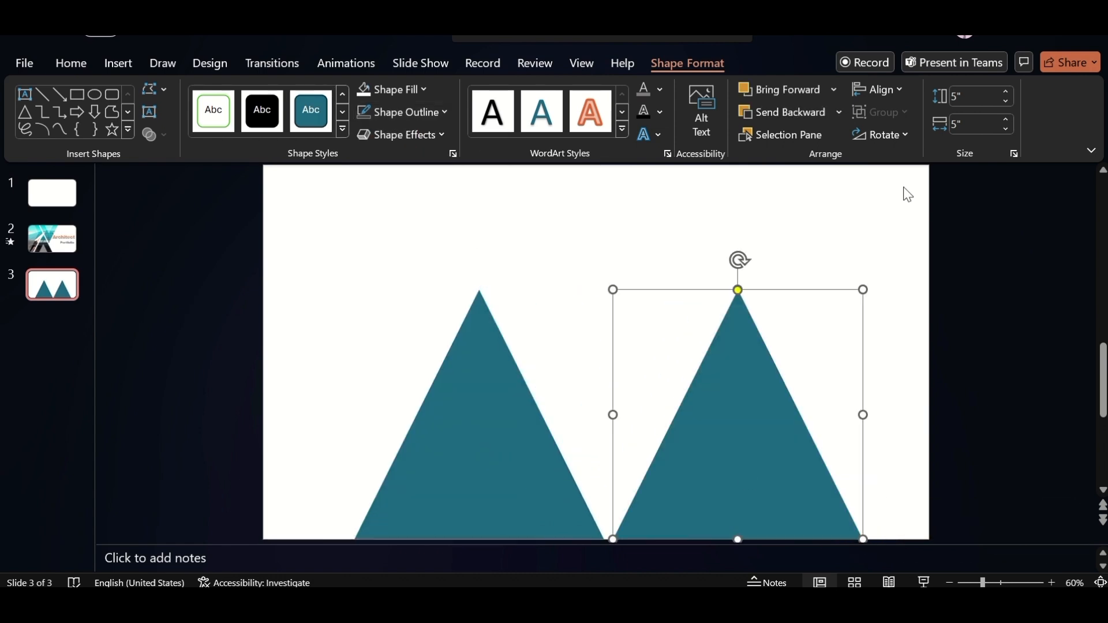
{"action": "left_click", "coordinate": [892, 135]}
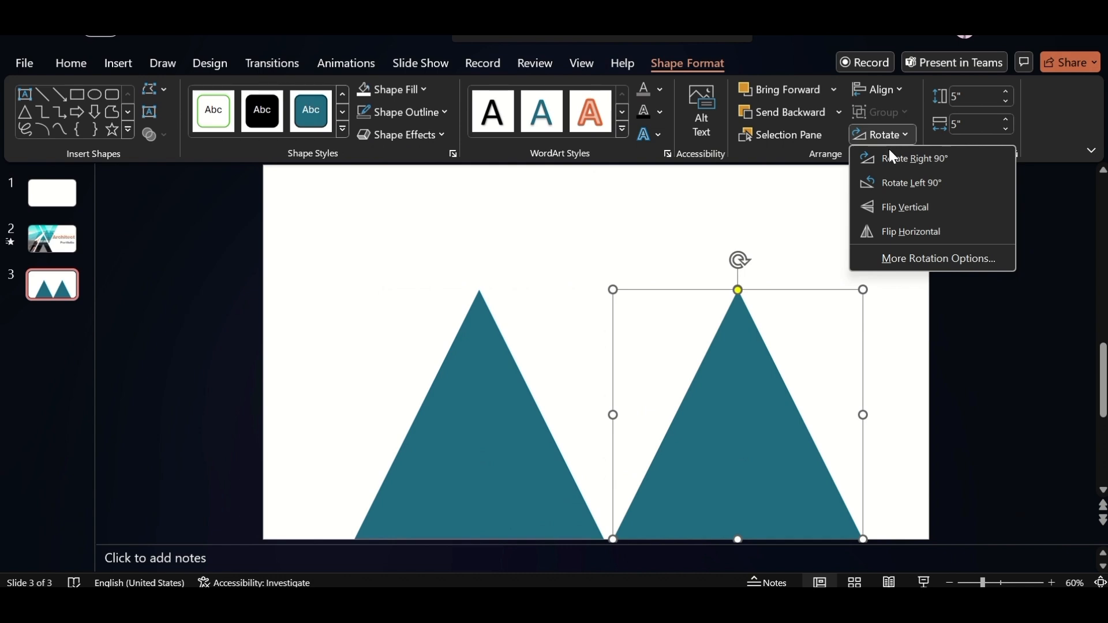
{"action": "left_click", "coordinate": [902, 206]}
{"action": "left_click_drag", "start_coordinate": [720, 387], "coordinate": [399, 260]}
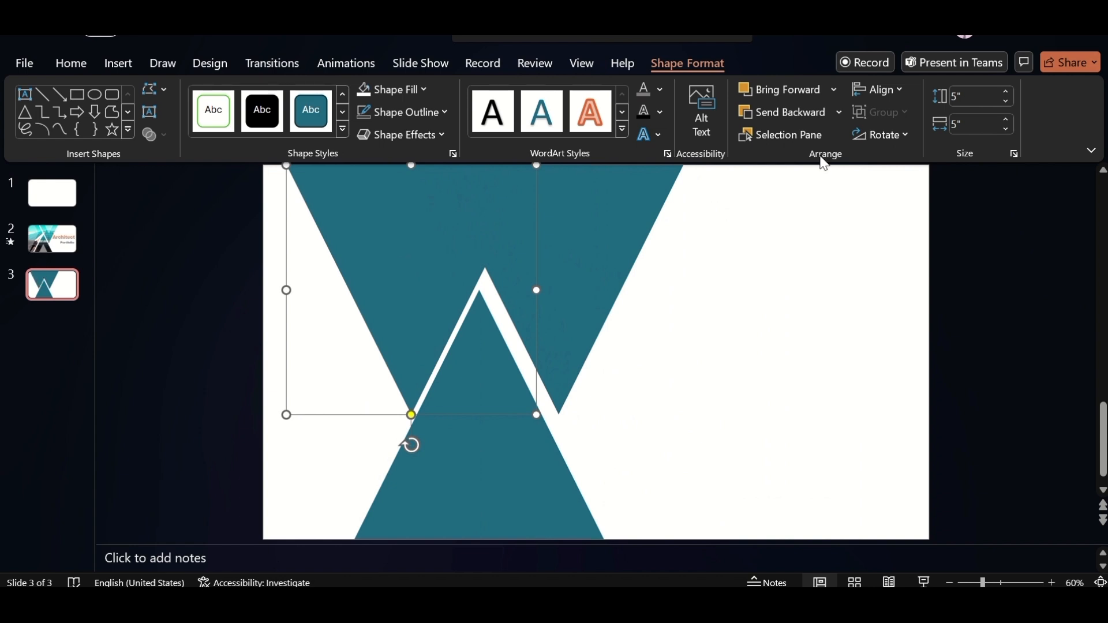
Rotate the left inverted triangle left 90° against the slide's left edge and set its height to 4" and width to 16.5"
{"action": "left_click", "coordinate": [886, 134]}
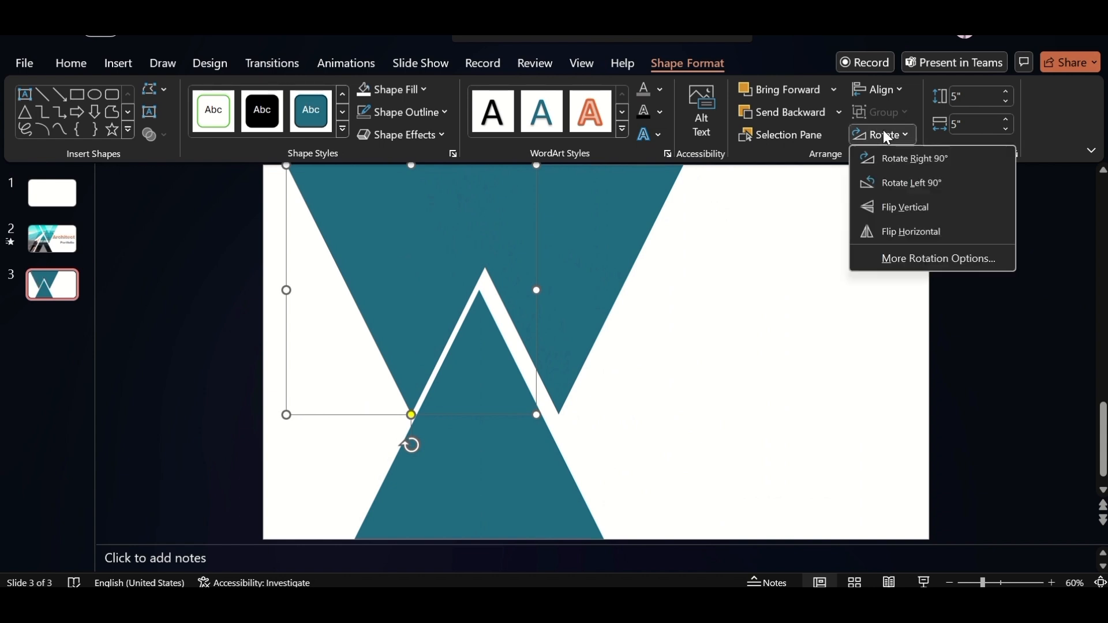
{"action": "left_click", "coordinate": [901, 185]}
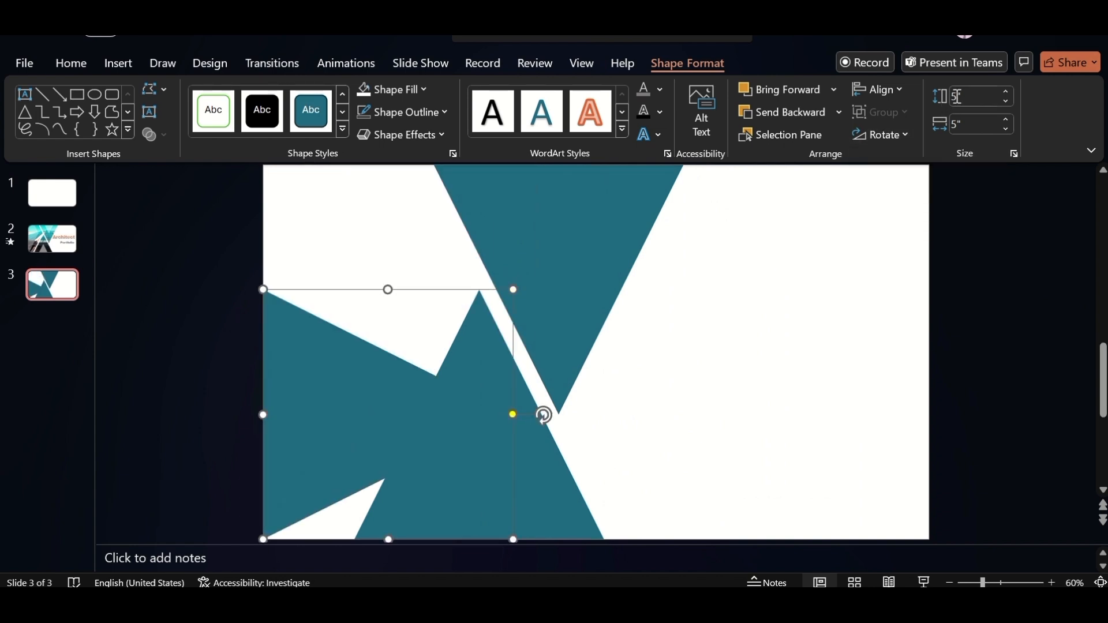
{"action": "left_click", "coordinate": [956, 96]}
{"action": "type", "text": "4"}
{"action": "key", "text": "Return"}
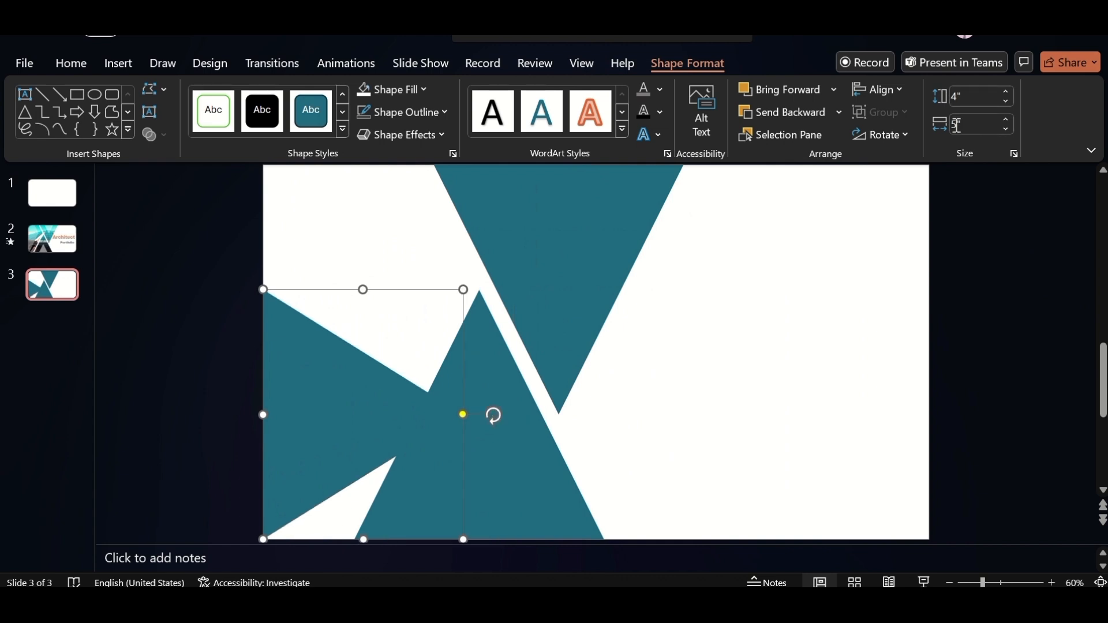
{"action": "left_click", "coordinate": [957, 125]}
{"action": "type", "text": "16.5"}
{"action": "key", "text": "Return"}
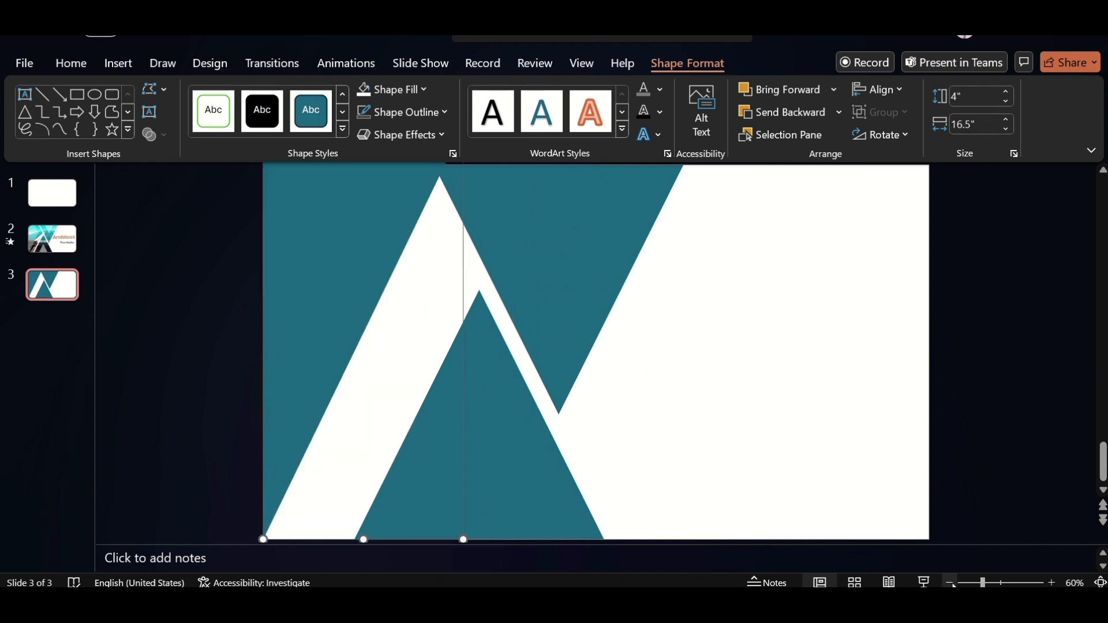
Move the tall triangle down past the slide's bottom edge and place a duplicate slightly to its left
{"action": "scroll", "coordinate": [511, 298], "scroll_direction": "down", "scroll_amount": 4}
{"action": "key", "text": "Down"}
{"action": "key", "text": "Down"}
{"action": "key", "text": "Down"}
{"action": "key", "text": "Down"}
{"action": "key", "text": "Down"}
{"action": "key", "text": "Down"}
{"action": "key", "text": "Down"}
{"action": "key", "text": "Down"}
{"action": "key", "text": "Down"}
{"action": "key", "text": "Down"}
{"action": "key", "text": "Down"}
{"action": "key", "text": "Down"}
{"action": "key", "text": "Down"}
{"action": "key", "text": "Down"}
{"action": "key", "text": "Down"}
{"action": "key", "text": "Down"}
{"action": "key", "text": "Down"}
{"action": "key", "text": "Down"}
{"action": "key", "text": "Down"}
{"action": "key", "text": "Down"}
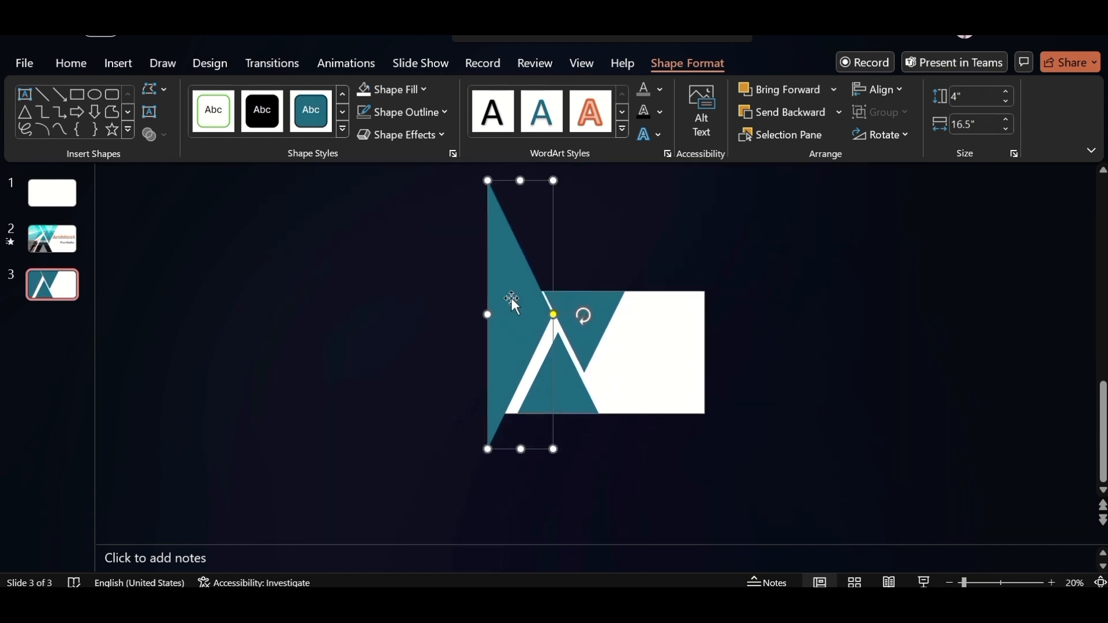
{"action": "left_click_drag", "start_coordinate": [521, 343], "coordinate": [497, 343]}
Give the left copy of the tall triangle a solid white fill with 30% transparency
{"action": "right_click", "coordinate": [488, 311]}
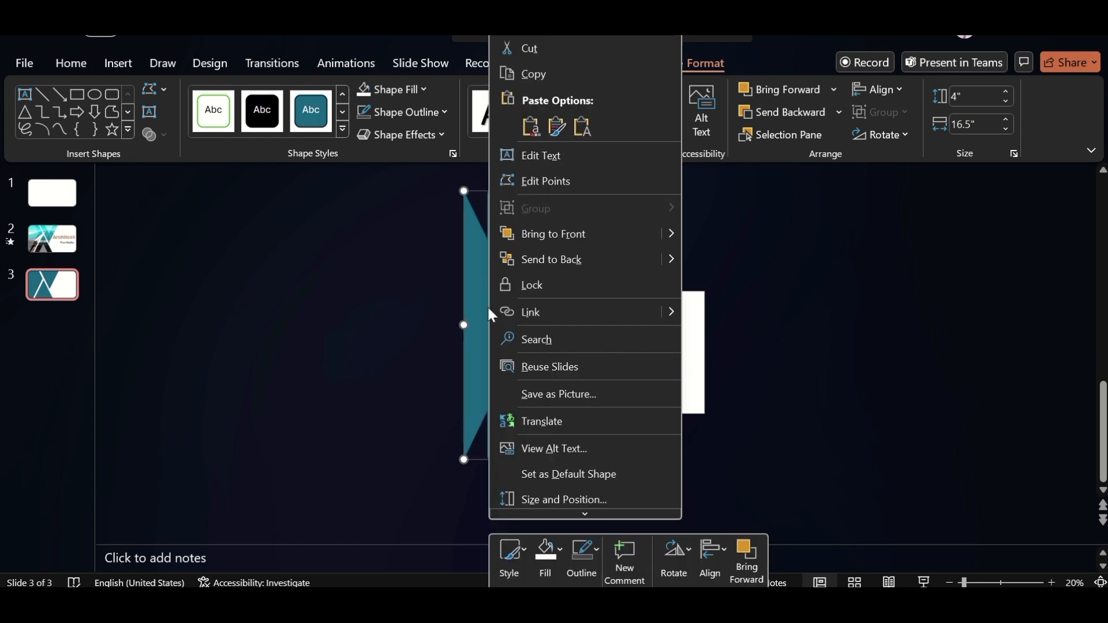
{"action": "left_click", "coordinate": [569, 495]}
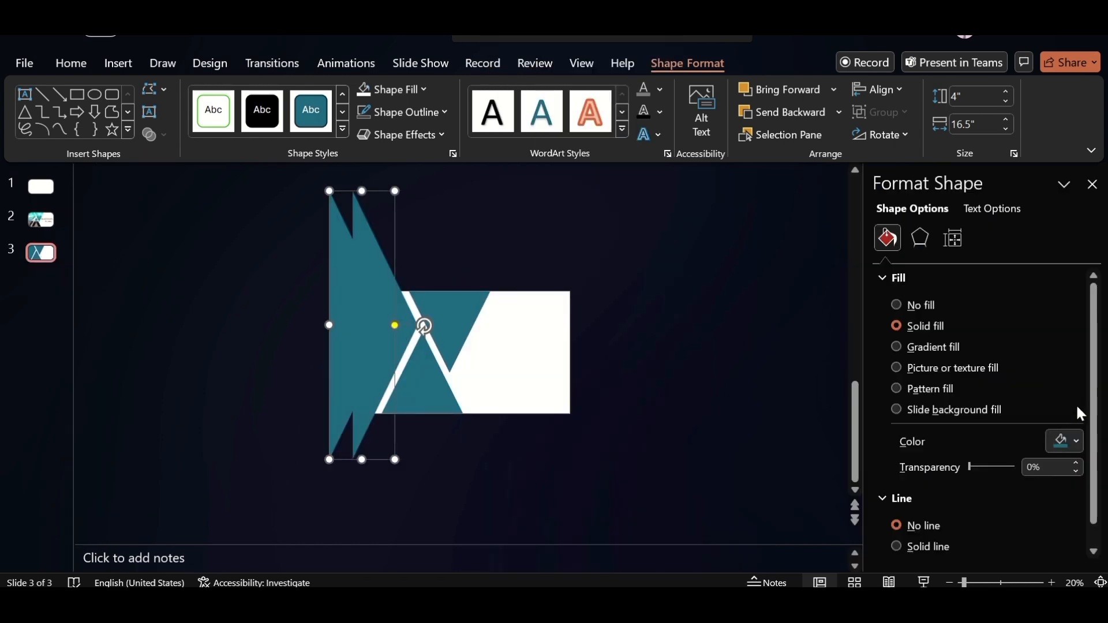
{"action": "left_click", "coordinate": [1073, 441]}
{"action": "left_click", "coordinate": [966, 207]}
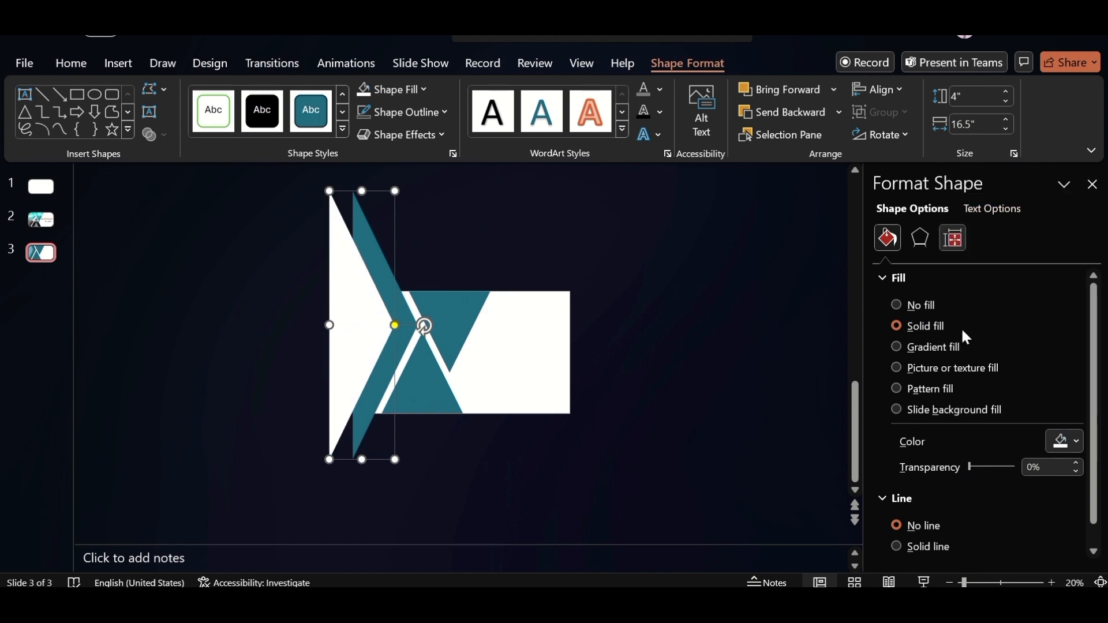
{"action": "left_click_drag", "start_coordinate": [970, 466], "coordinate": [983, 467]}
Draw a rectangle above the slide and place copies below and to the left, making the left one taller to overlap them
{"action": "left_click", "coordinate": [115, 65]}
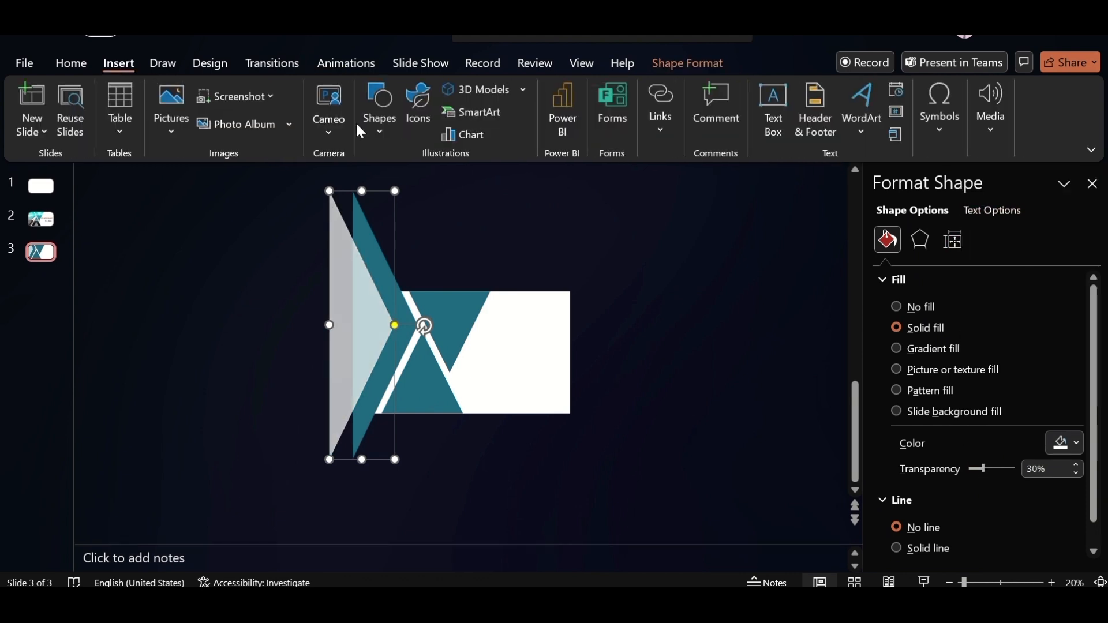
{"action": "left_click", "coordinate": [380, 128]}
{"action": "left_click", "coordinate": [425, 182]}
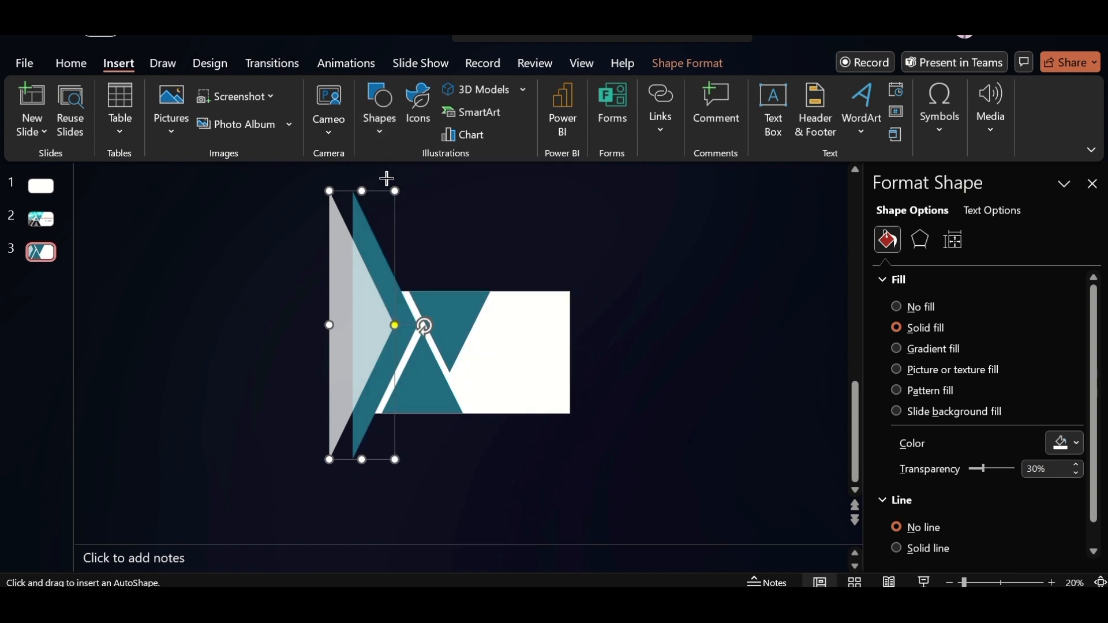
{"action": "left_click_drag", "start_coordinate": [282, 177], "coordinate": [422, 291]}
{"action": "left_click_drag", "start_coordinate": [363, 269], "coordinate": [303, 414]}
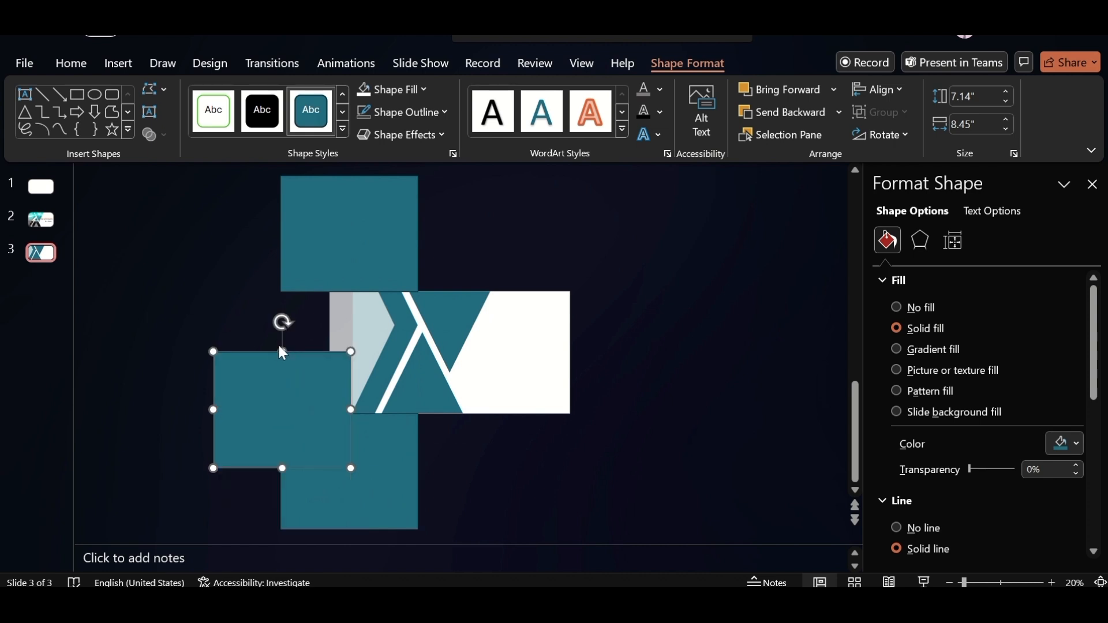
{"action": "left_click_drag", "start_coordinate": [282, 349], "coordinate": [293, 279]}
Fragment the left triangle copy with the three surrounding rectangles and delete the pieces lying outside the slide
{"action": "left_click", "coordinate": [384, 233], "text": "ctrl"}
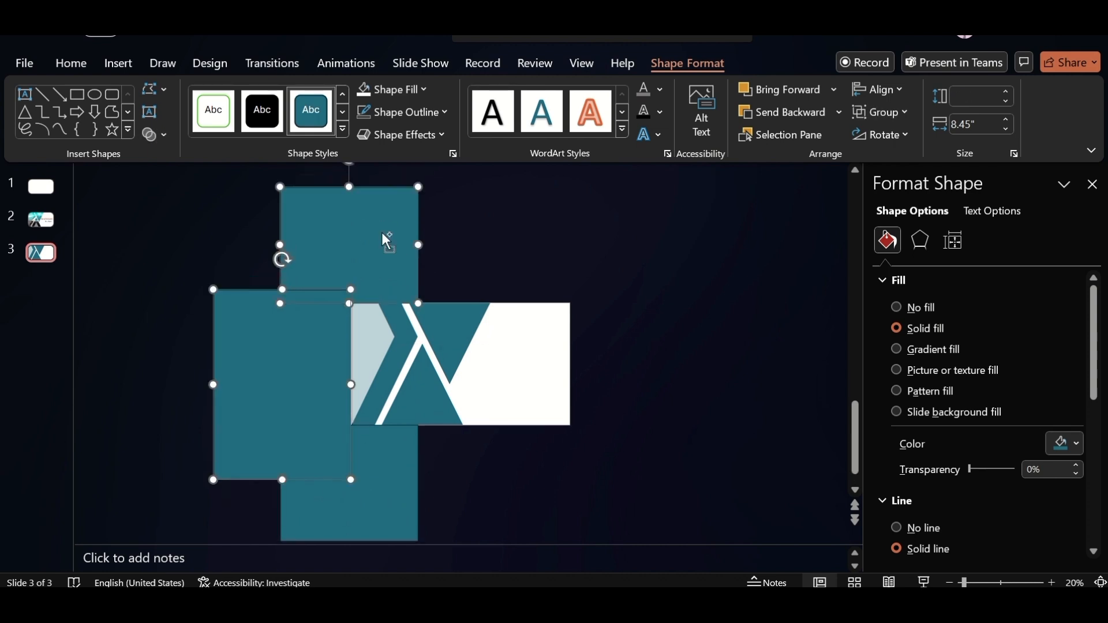
{"action": "left_click", "coordinate": [369, 333], "text": "ctrl"}
{"action": "left_click", "coordinate": [367, 499], "text": "ctrl"}
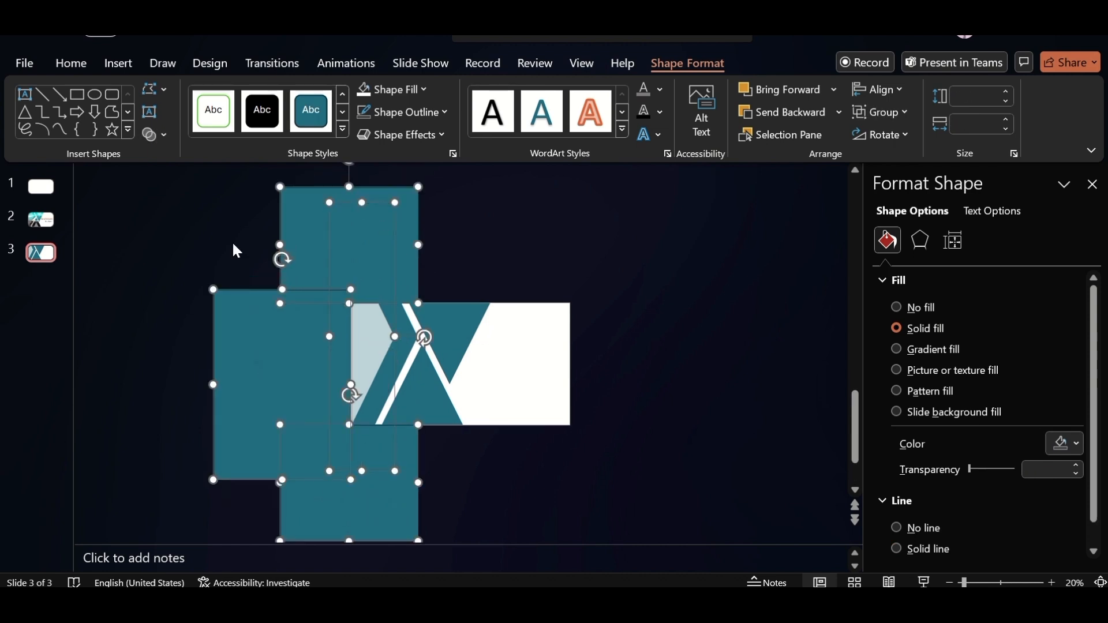
{"action": "left_click", "coordinate": [165, 133]}
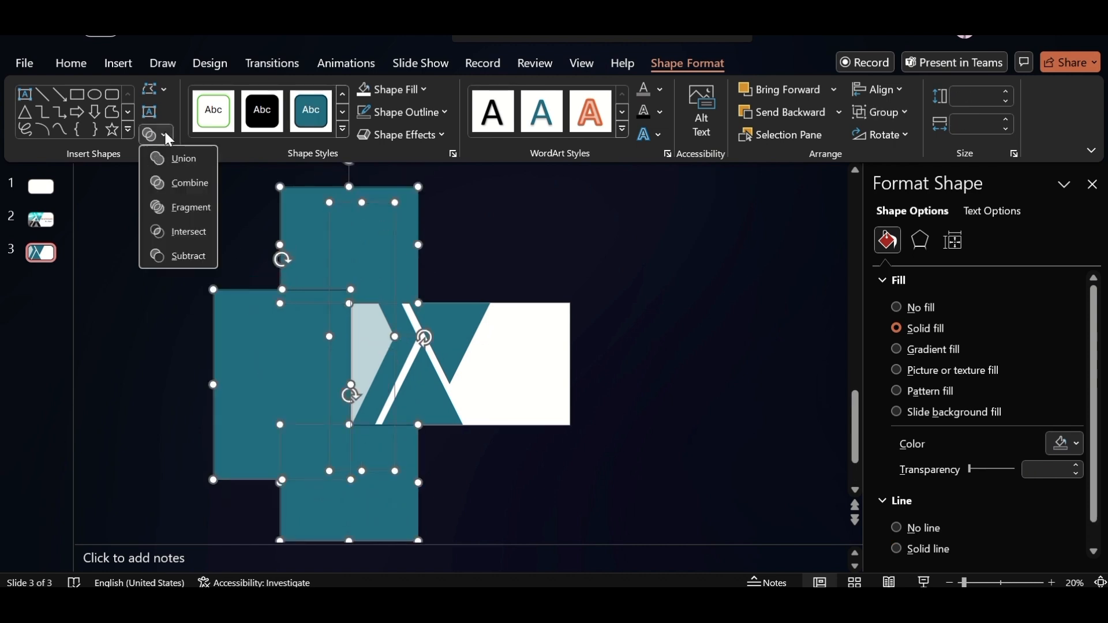
{"action": "left_click", "coordinate": [181, 206]}
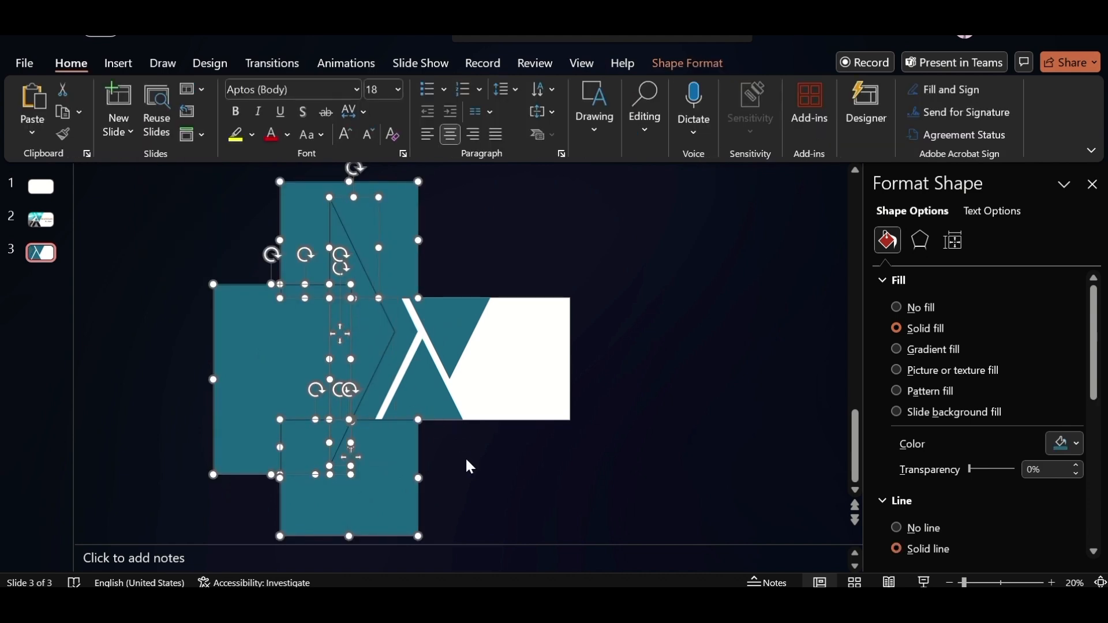
{"action": "key", "text": "Delete"}
Draw a rectangle along the slide's top edge and place a copy along its bottom edge, covering the tall triangle's overhanging ends
{"action": "left_click", "coordinate": [372, 352]}
{"action": "left_click", "coordinate": [118, 64]}
{"action": "left_click", "coordinate": [383, 130]}
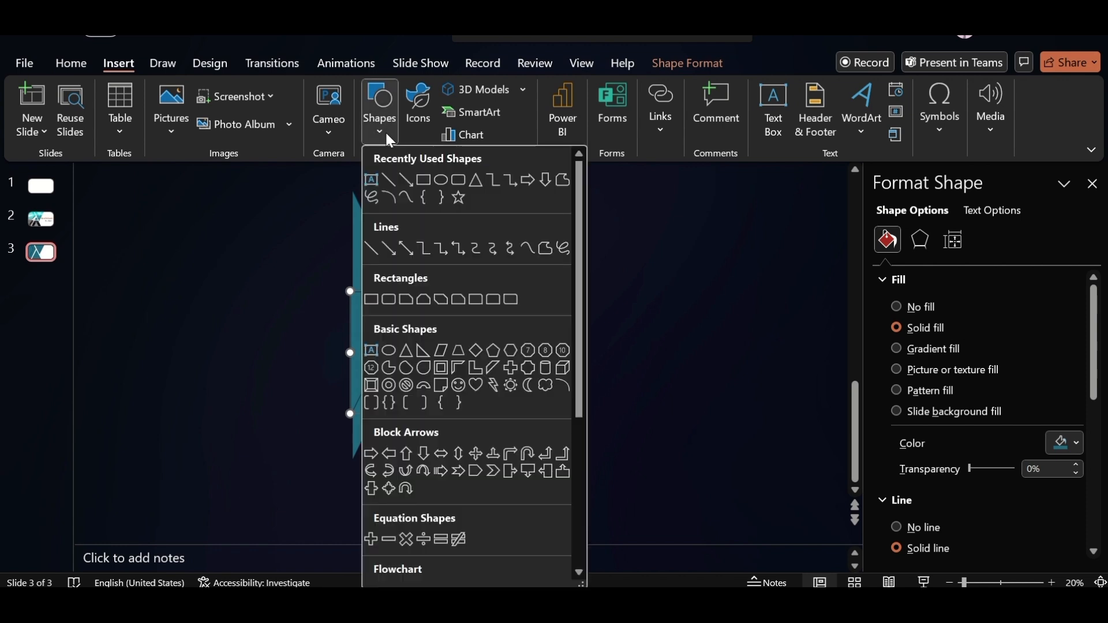
{"action": "left_click", "coordinate": [424, 184]}
{"action": "left_click_drag", "start_coordinate": [270, 186], "coordinate": [435, 291]}
{"action": "left_click_drag", "start_coordinate": [374, 247], "coordinate": [365, 472]}
Subtract the upper and lower rectangles from the remaining tall triangle to trim it to the slide
{"action": "left_click", "coordinate": [404, 333]}
{"action": "left_click", "coordinate": [328, 268], "text": "ctrl"}
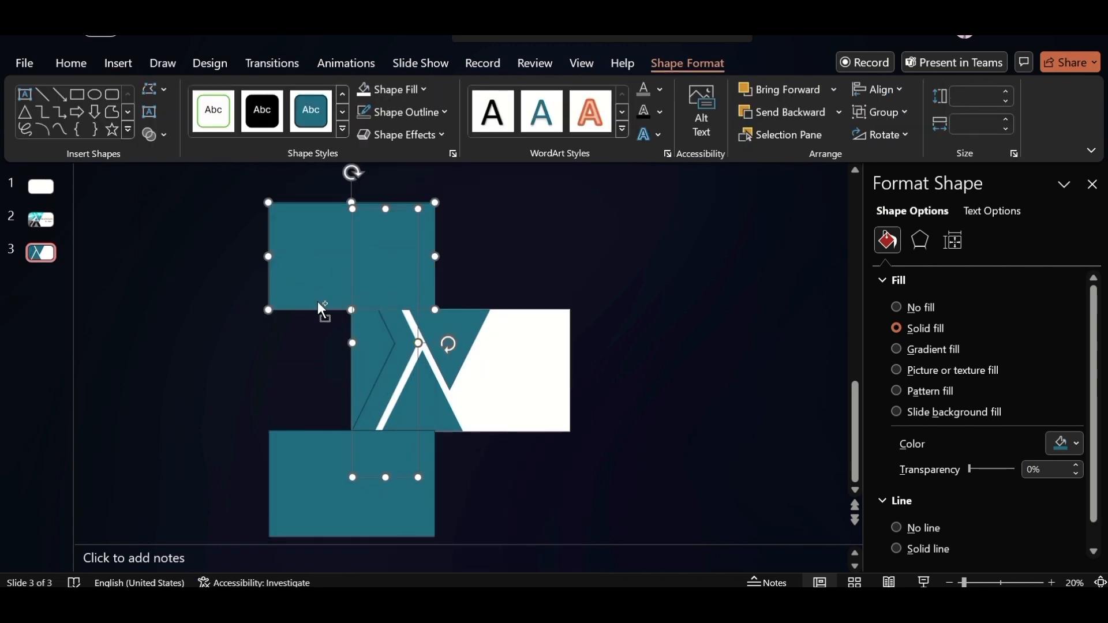
{"action": "left_click", "coordinate": [333, 502], "text": "ctrl"}
{"action": "left_click", "coordinate": [152, 134]}
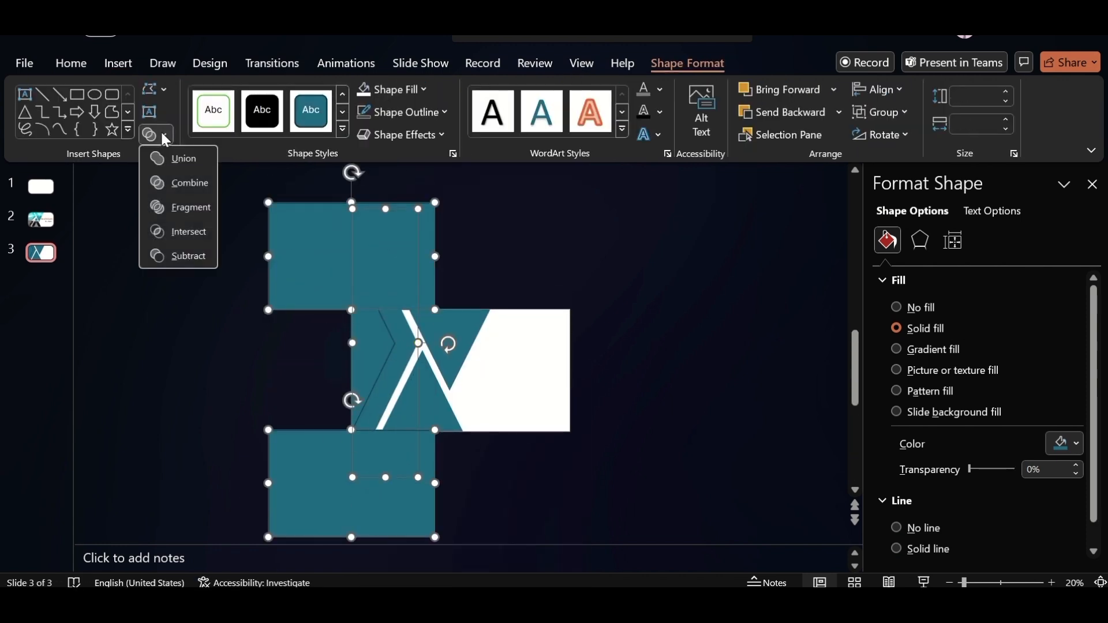
{"action": "left_click", "coordinate": [185, 254]}
Fill the leftmost trimmed piece with white, remove its outline and make it partly transparent
{"action": "left_click", "coordinate": [1052, 583]}
{"action": "left_click", "coordinate": [1053, 583]}
{"action": "left_click", "coordinate": [1054, 583]}
{"action": "left_click", "coordinate": [1054, 583]}
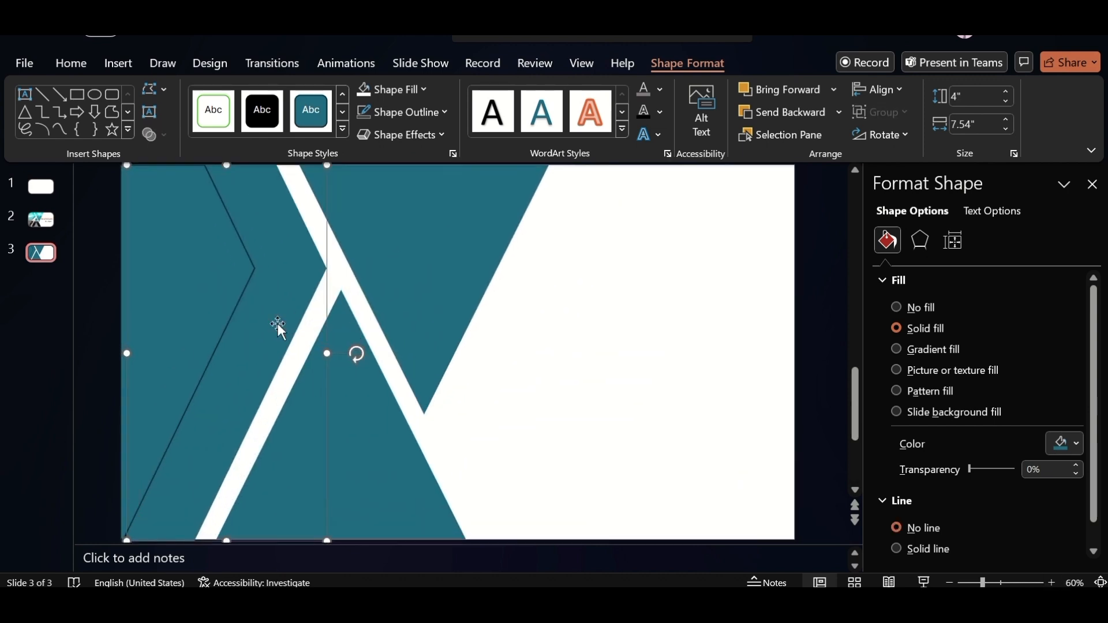
{"action": "left_click", "coordinate": [163, 290]}
{"action": "left_click", "coordinate": [1077, 445]}
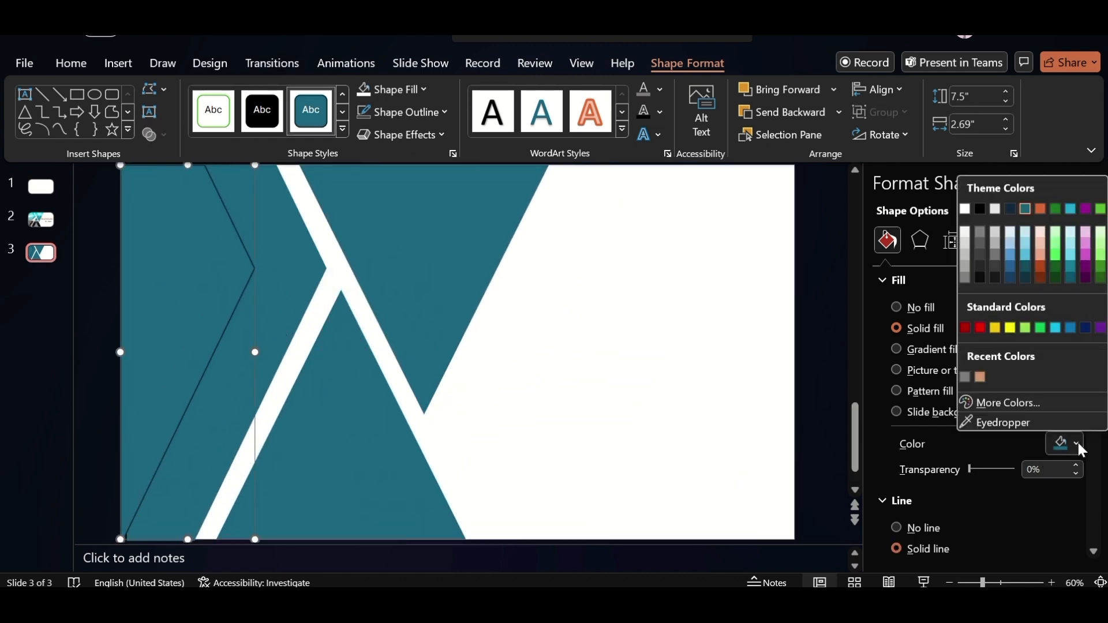
{"action": "left_click", "coordinate": [965, 209]}
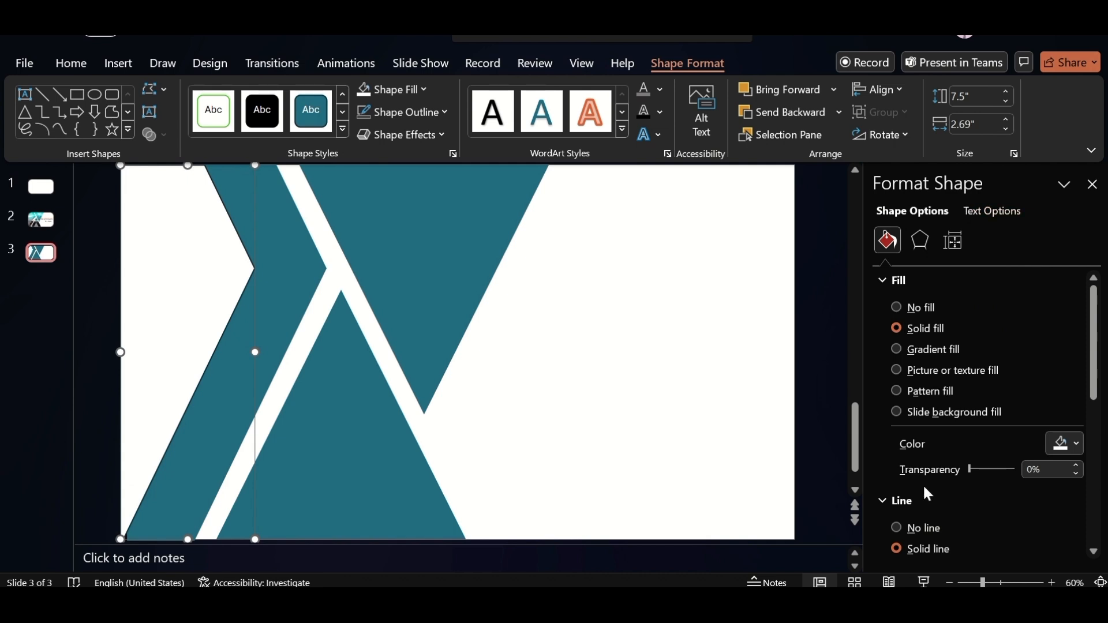
{"action": "left_click", "coordinate": [898, 527]}
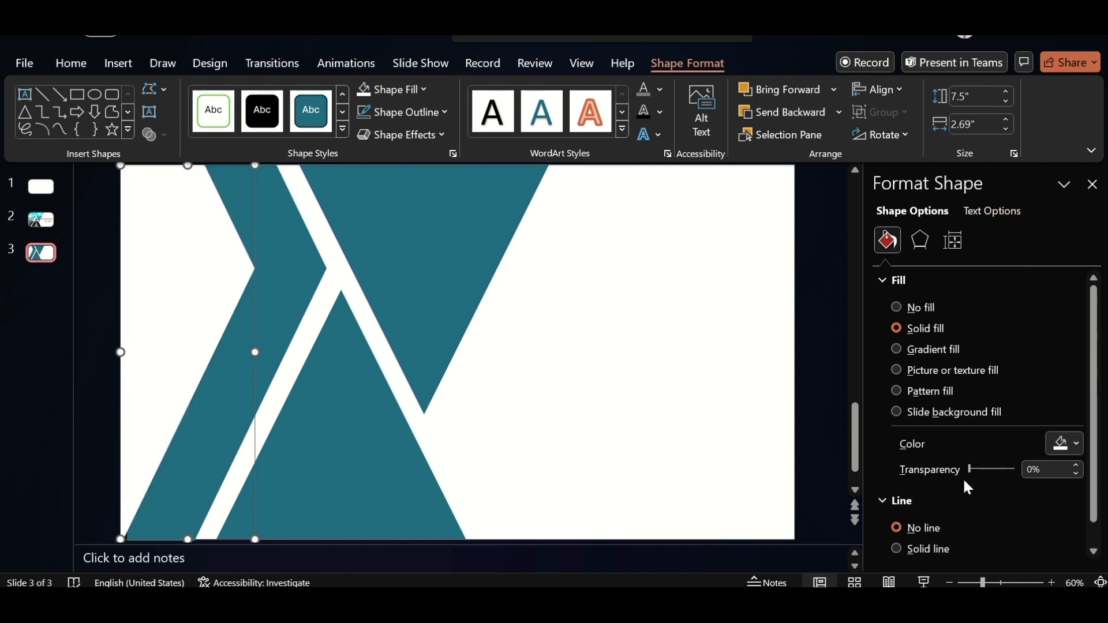
{"action": "left_click_drag", "start_coordinate": [976, 468], "coordinate": [1003, 468]}
Duplicate the lower triangle slightly to the right and fill the copy with white
{"action": "left_click", "coordinate": [369, 446]}
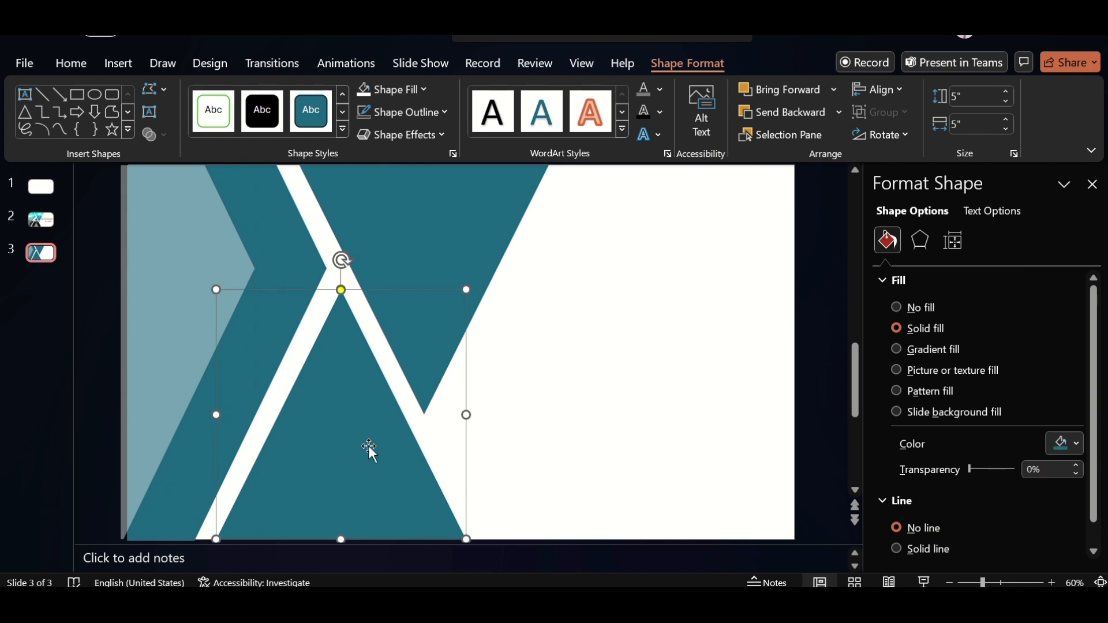
{"action": "left_click_drag", "start_coordinate": [369, 446], "coordinate": [425, 446]}
{"action": "left_click", "coordinate": [1073, 447]}
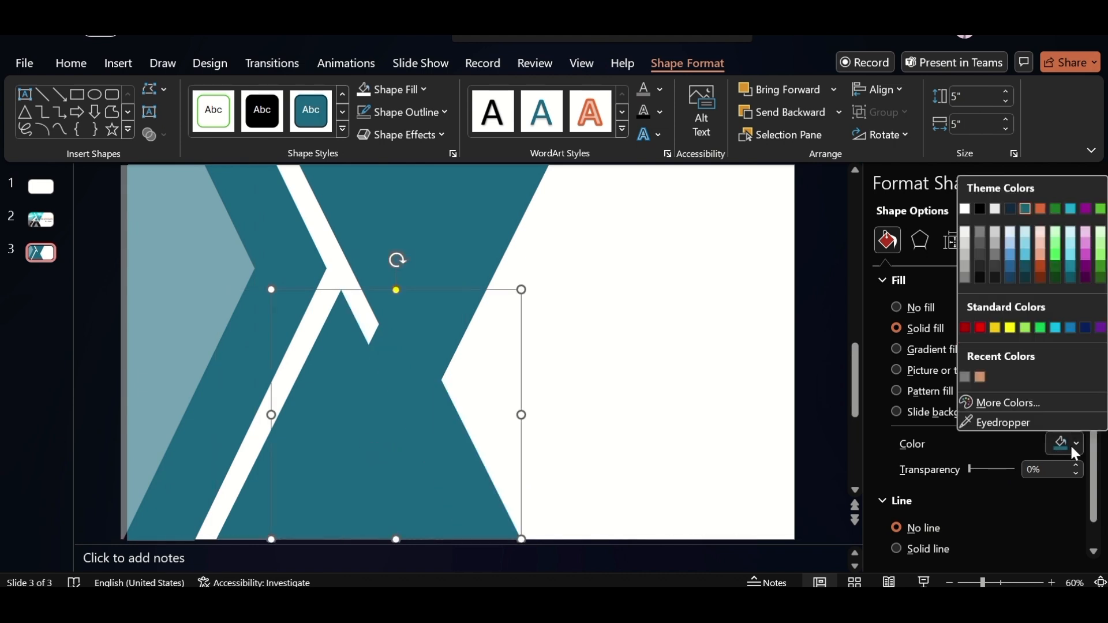
{"action": "left_click", "coordinate": [965, 208]}
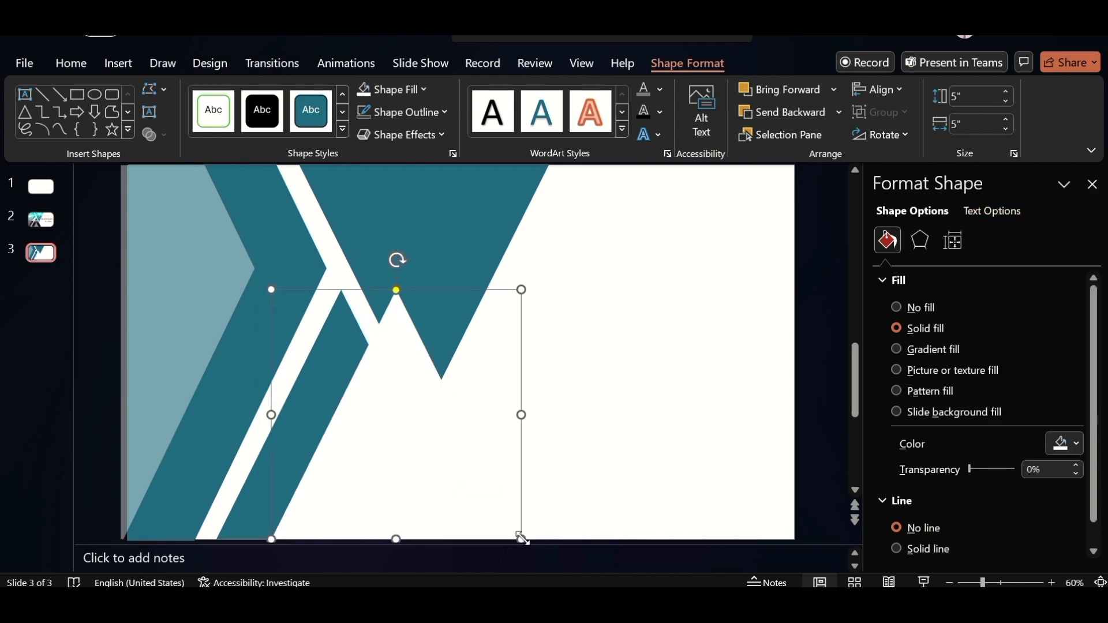
Shrink the white triangle to about 2.62 by 2.62 inches, center it at the lower triangle's base and set 65% transparency
{"action": "left_click_drag", "start_coordinate": [521, 539], "coordinate": [462, 479]}
{"action": "left_click_drag", "start_coordinate": [383, 445], "coordinate": [347, 500]}
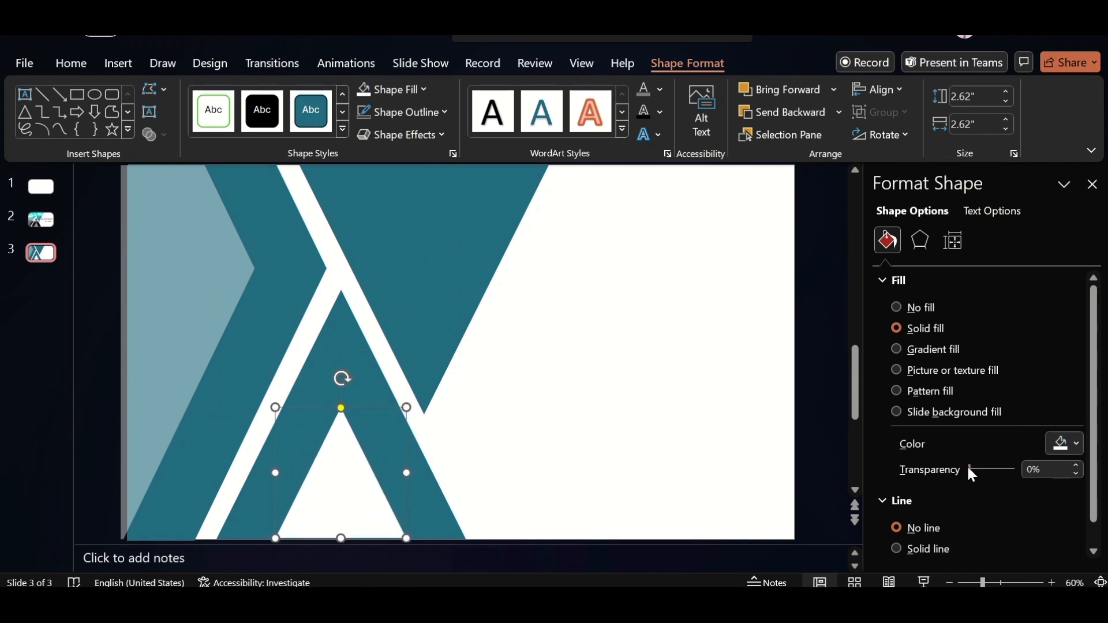
{"action": "left_click_drag", "start_coordinate": [969, 469], "coordinate": [999, 468]}
Duplicate the small translucent triangle, flip the copy vertically and center it at the top of the inverted triangle
{"action": "left_click_drag", "start_coordinate": [346, 483], "coordinate": [397, 483], "text": "ctrl"}
{"action": "left_click", "coordinate": [900, 134]}
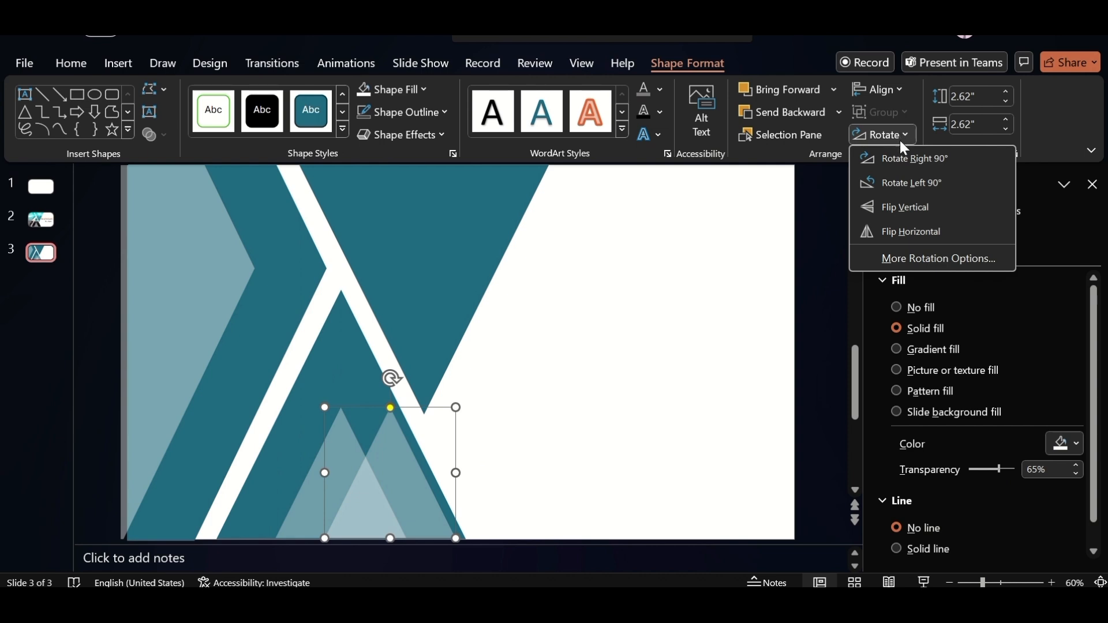
{"action": "left_click", "coordinate": [905, 207]}
{"action": "left_click_drag", "start_coordinate": [399, 465], "coordinate": [433, 222]}
Insert the skyscraper photo from the device over the triangle layout and copy it
{"action": "left_click", "coordinate": [112, 61]}
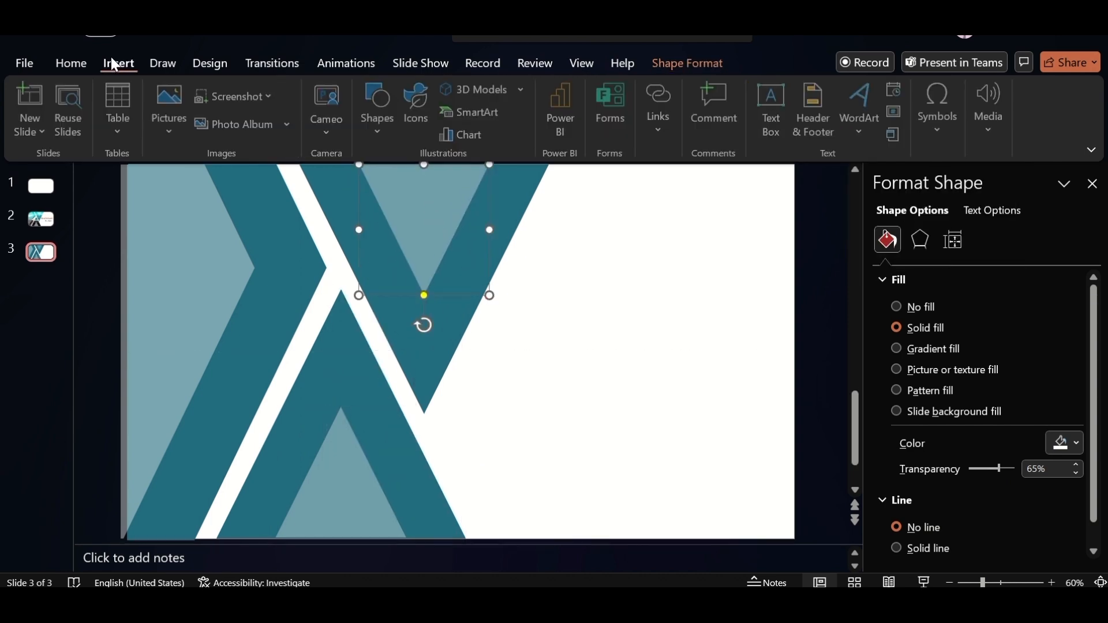
{"action": "left_click", "coordinate": [172, 137]}
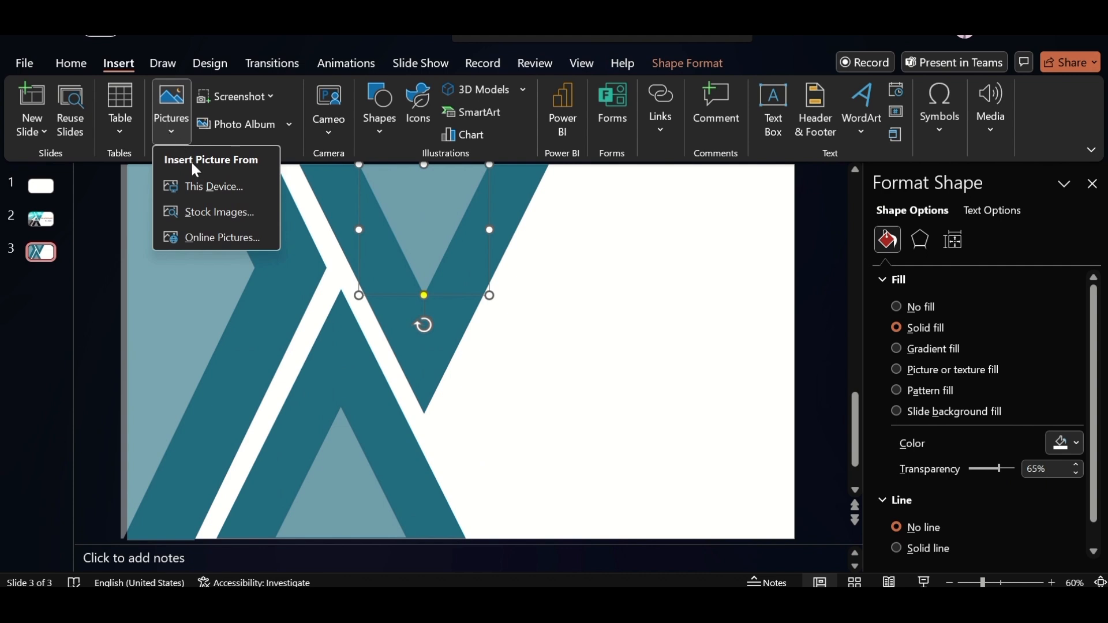
{"action": "left_click", "coordinate": [202, 186]}
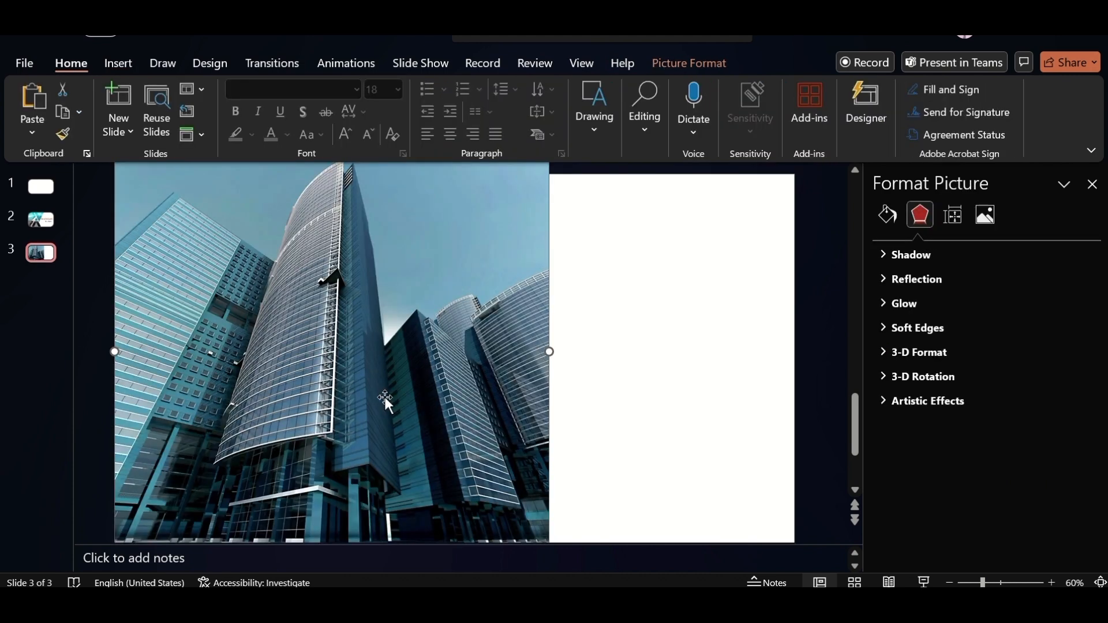
{"action": "right_click", "coordinate": [385, 397]}
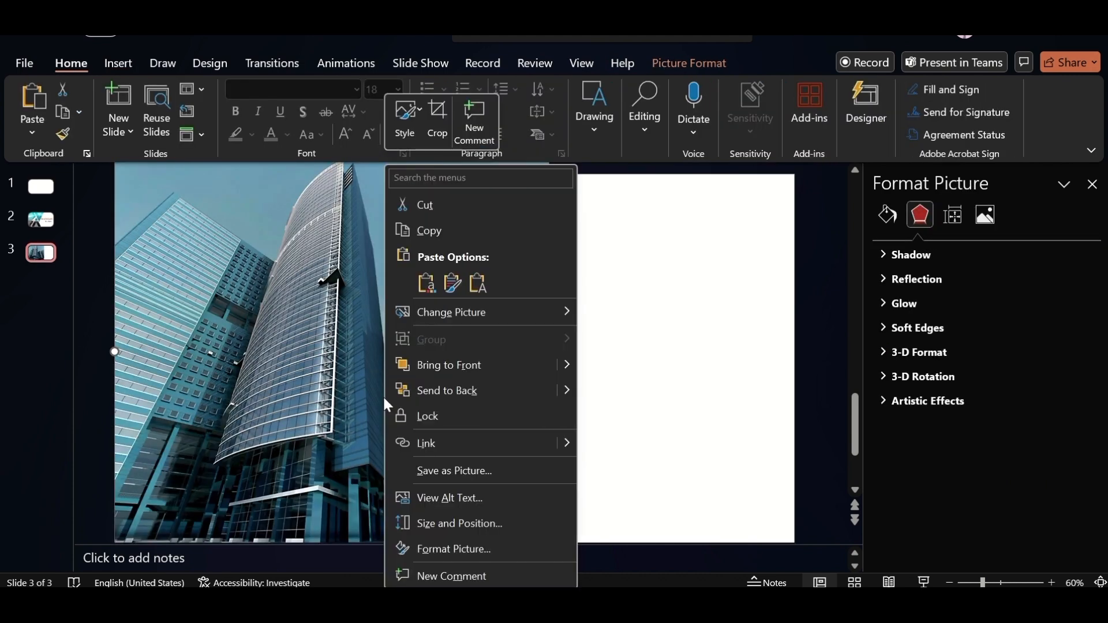
{"action": "left_click", "coordinate": [455, 231]}
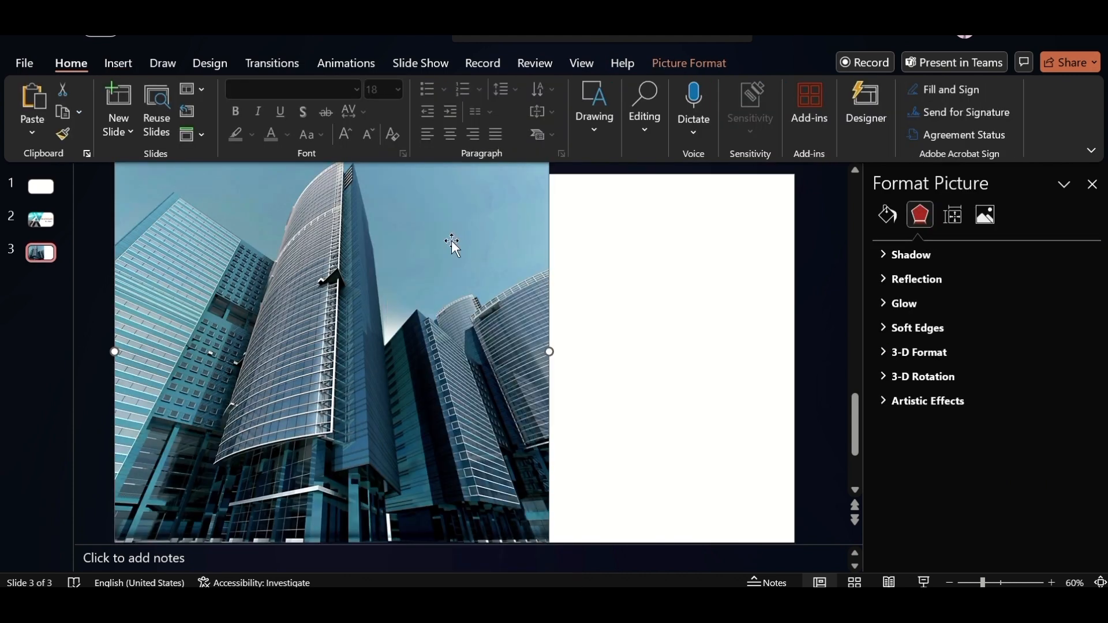
Send the skyscraper photo to the back and intersect it with the large inverted triangle
{"action": "right_click", "coordinate": [388, 285]}
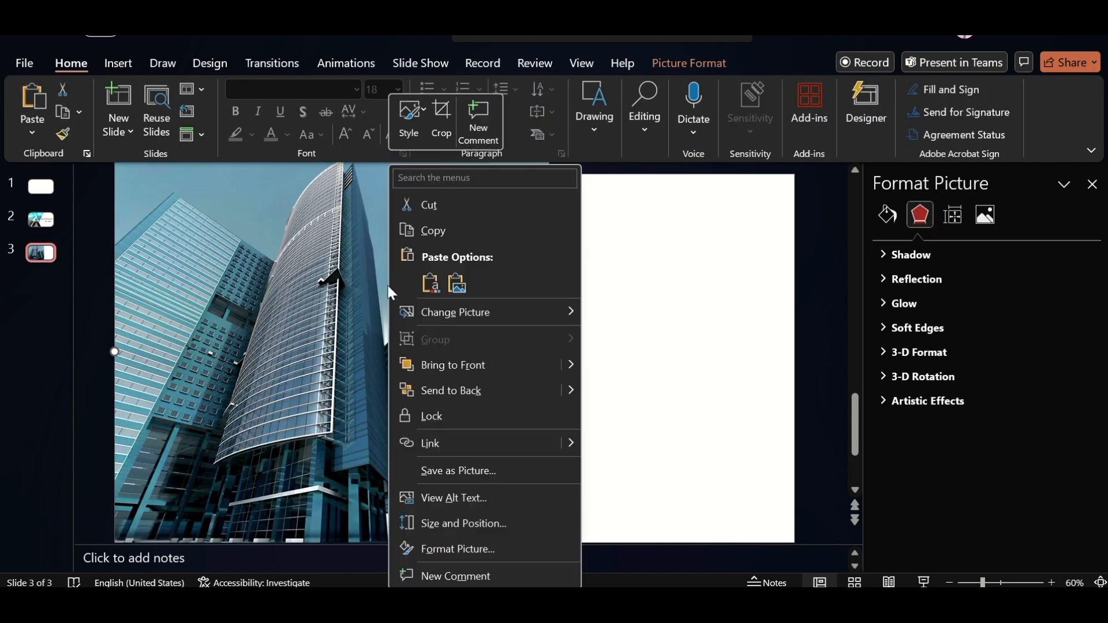
{"action": "left_click", "coordinate": [460, 397]}
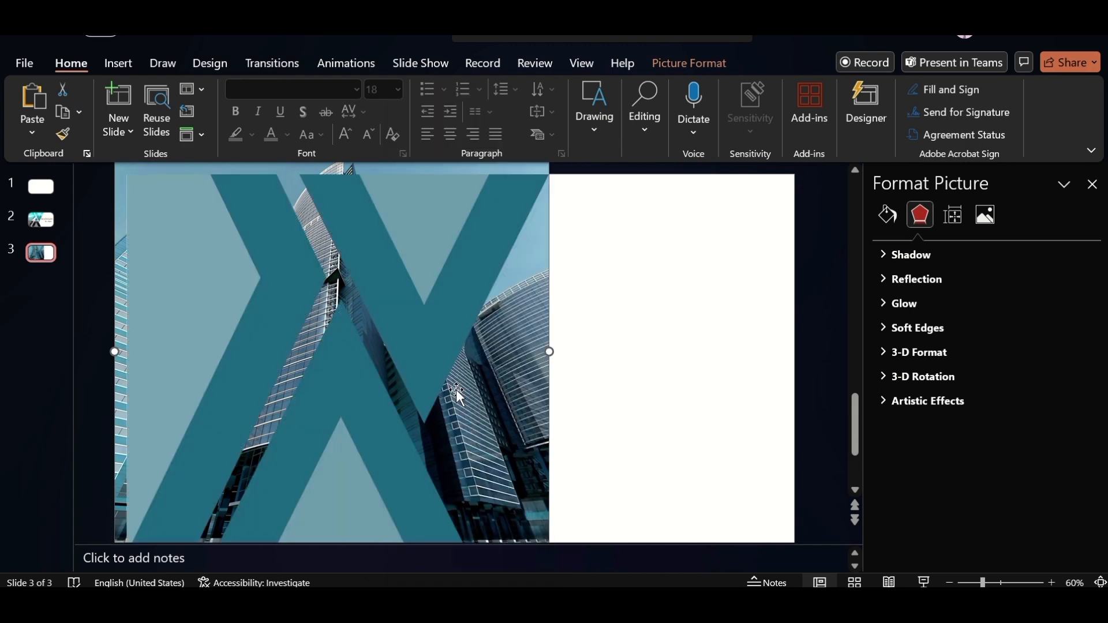
{"action": "left_click", "coordinate": [430, 367]}
{"action": "left_click", "coordinate": [710, 69]}
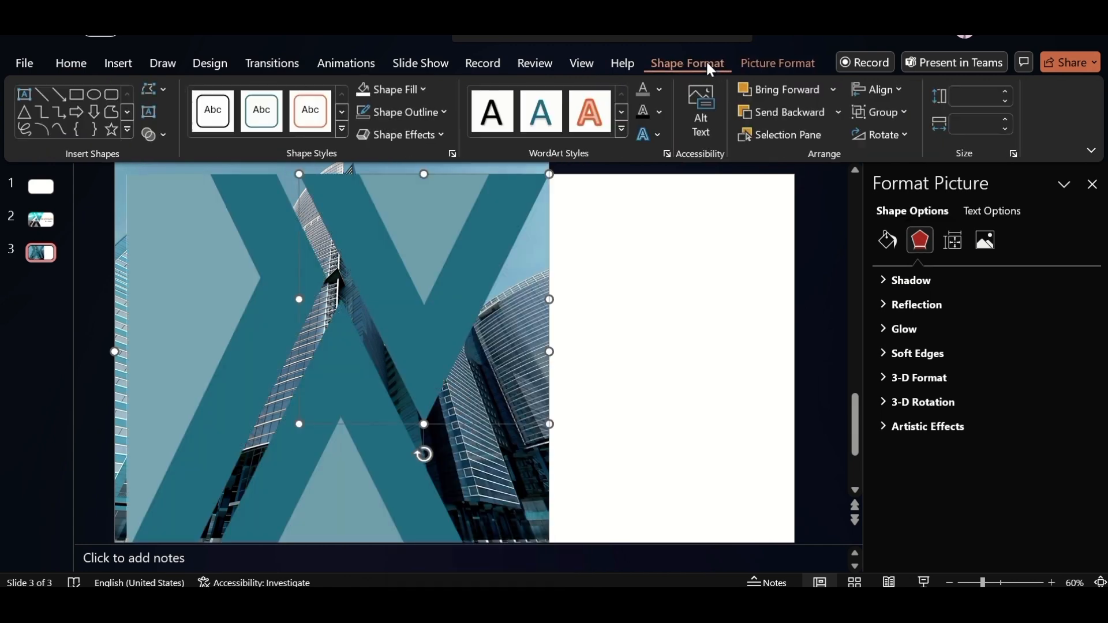
{"action": "left_click", "coordinate": [164, 134]}
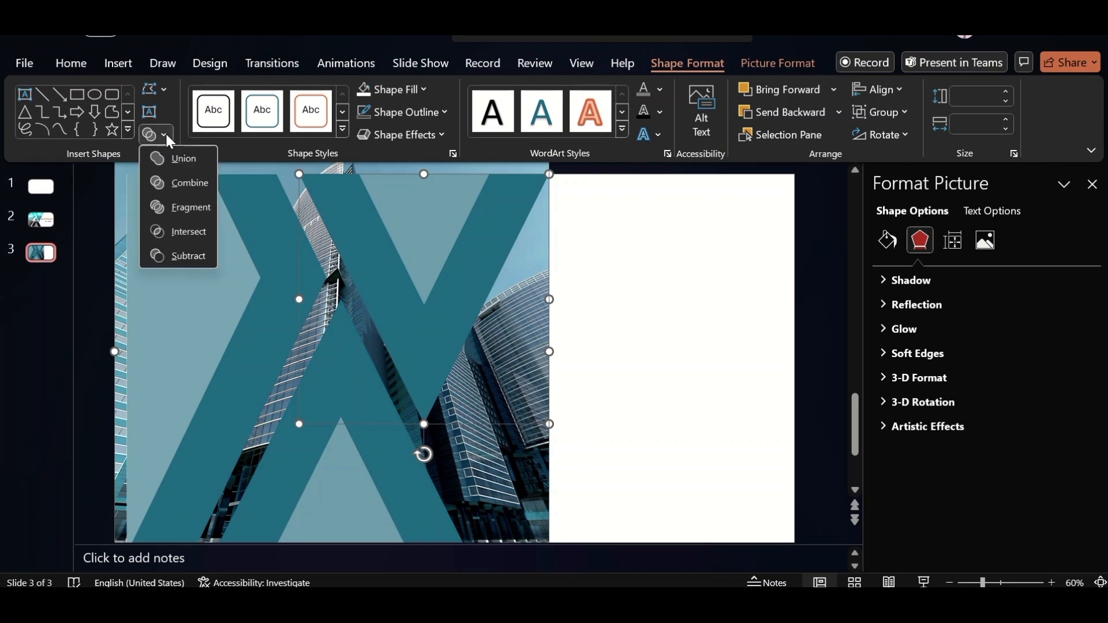
{"action": "left_click", "coordinate": [183, 243]}
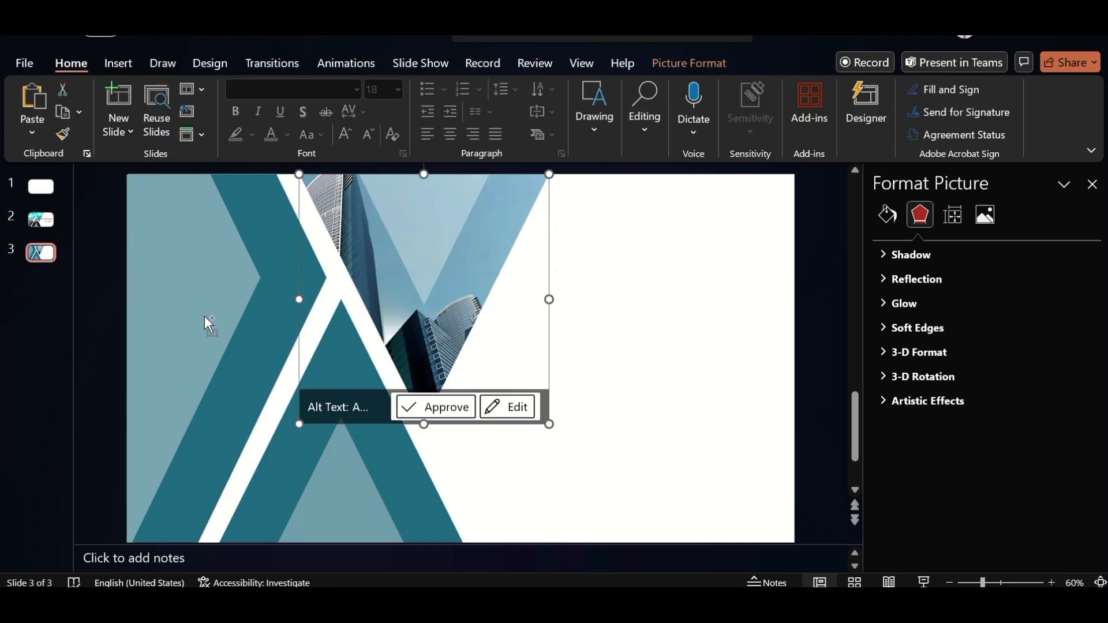
Paste the skyscraper photo again, send it to the back and intersect it with the left teal chevron
{"action": "key", "text": "ctrl+v"}
{"action": "right_click", "coordinate": [286, 315]}
{"action": "left_click", "coordinate": [341, 391]}
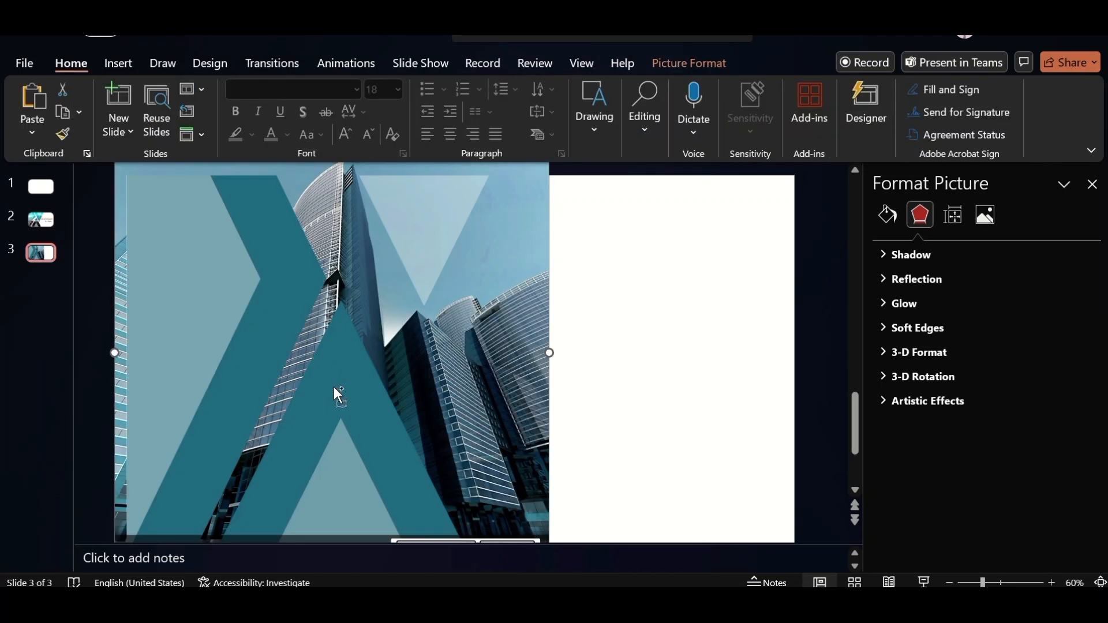
{"action": "left_click", "coordinate": [297, 292]}
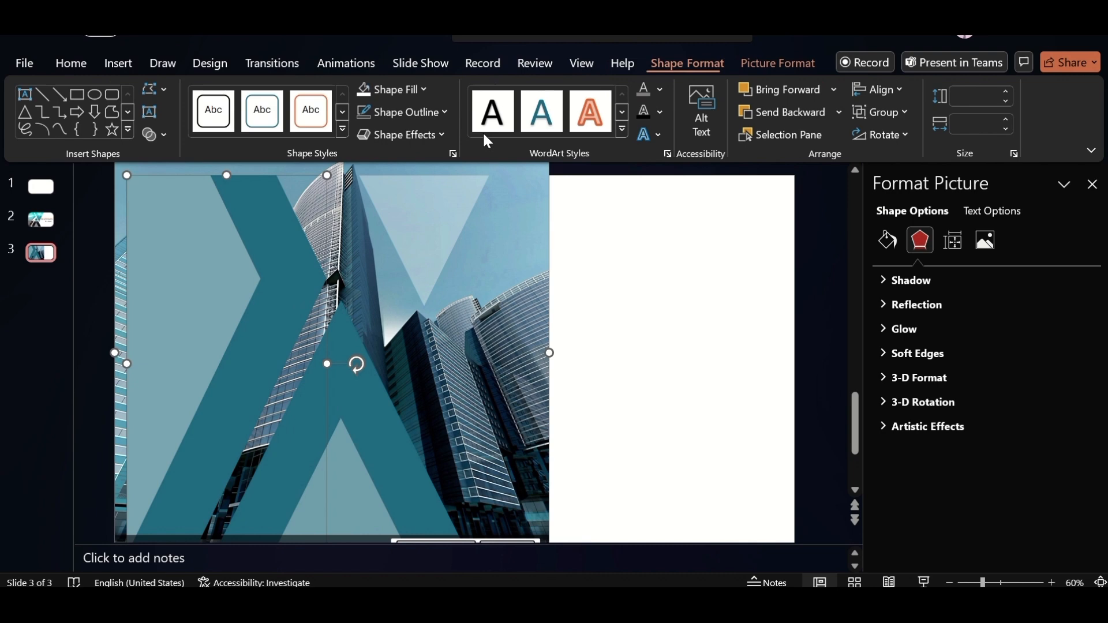
{"action": "left_click", "coordinate": [164, 135]}
{"action": "left_click", "coordinate": [180, 187]}
Paste another copy of the skyscraper photo, send it to the back and intersect it with the large lower triangle
{"action": "key", "text": "ctrl+v"}
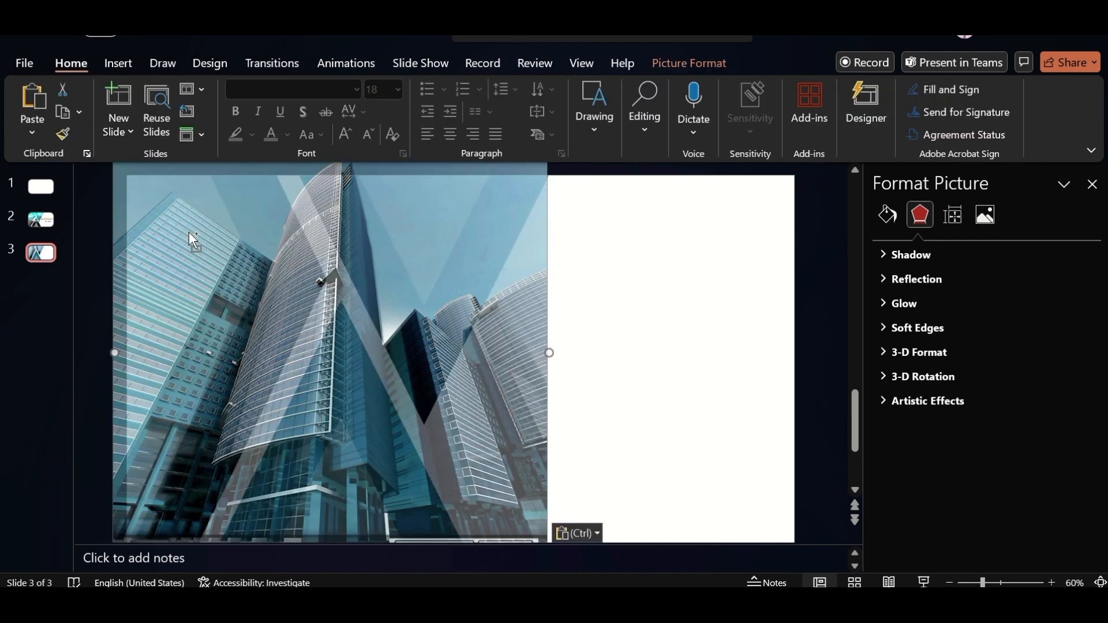
{"action": "right_click", "coordinate": [325, 306]}
{"action": "left_click", "coordinate": [383, 397]}
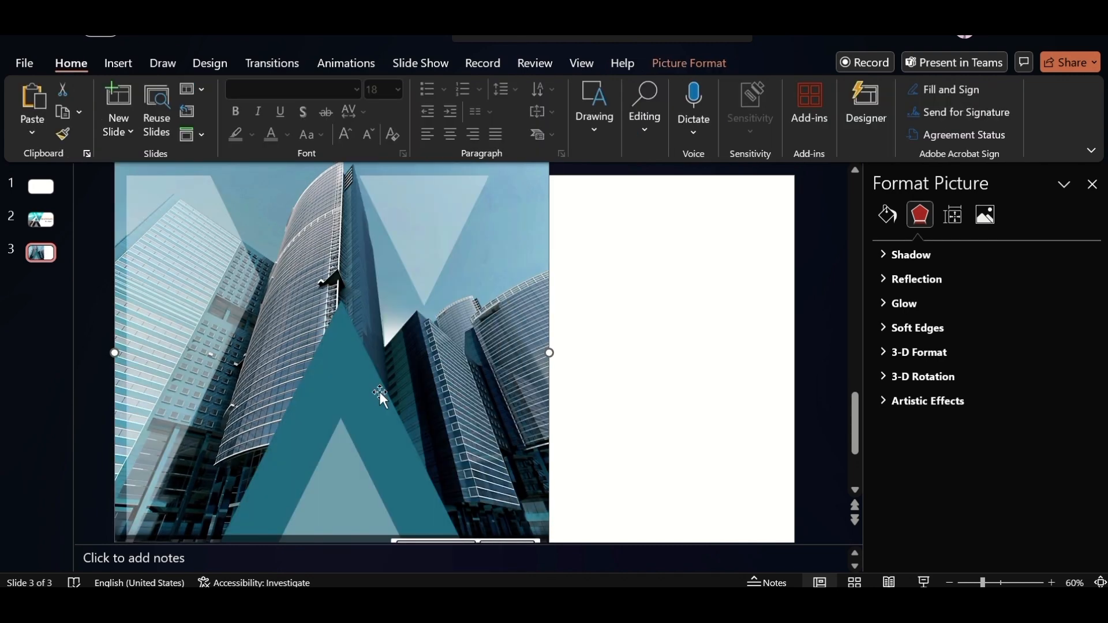
{"action": "left_click", "coordinate": [379, 393], "text": "ctrl"}
{"action": "left_click", "coordinate": [687, 64]}
{"action": "left_click", "coordinate": [161, 134]}
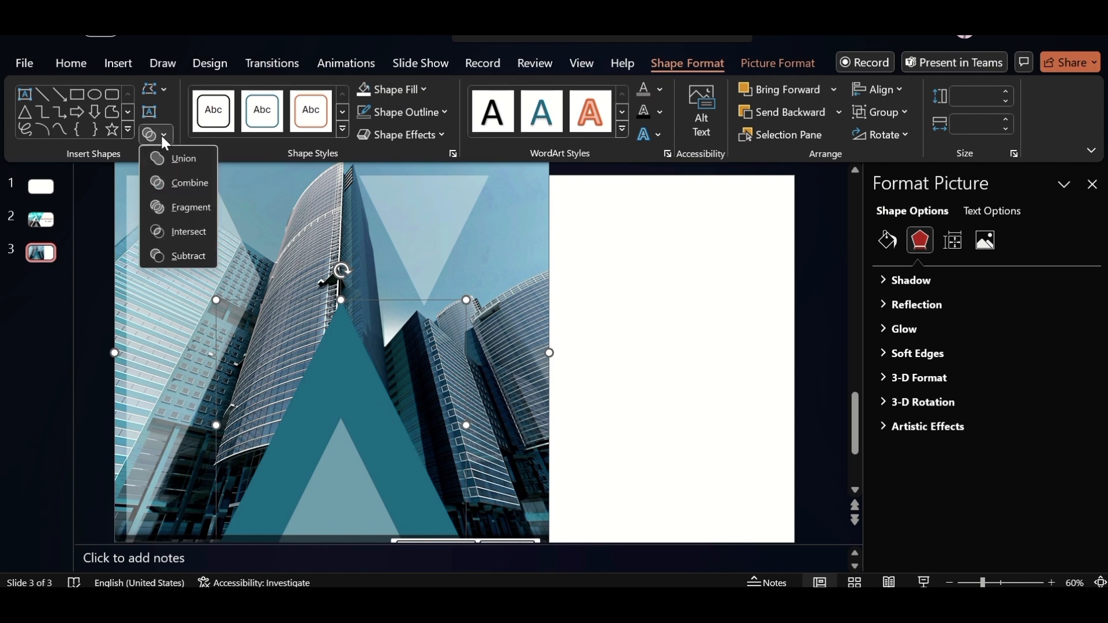
{"action": "left_click", "coordinate": [188, 232]}
Give the translucent left piece an outer shadow offset to the right and raise the shadow size to 103%
{"action": "left_click", "coordinate": [157, 278]}
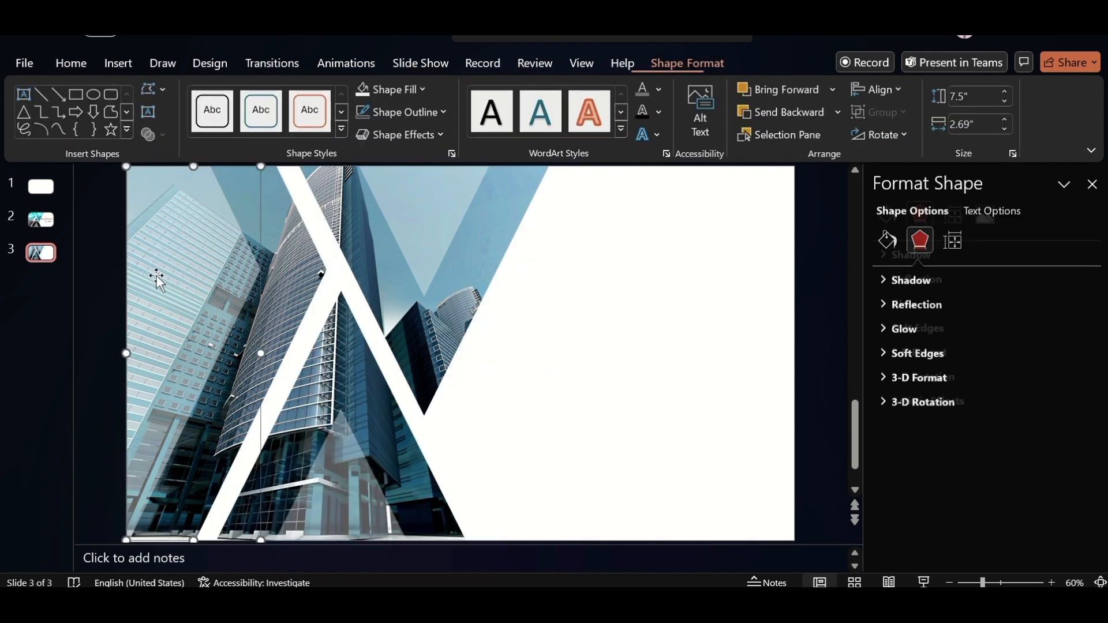
{"action": "left_click", "coordinate": [948, 283]}
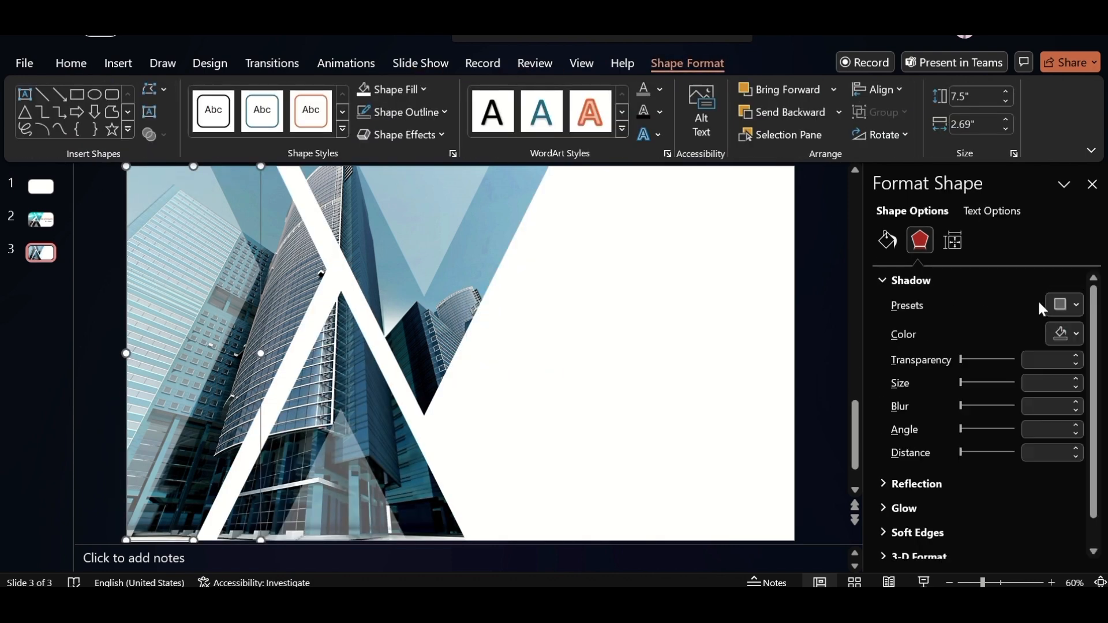
{"action": "left_click", "coordinate": [1077, 306]}
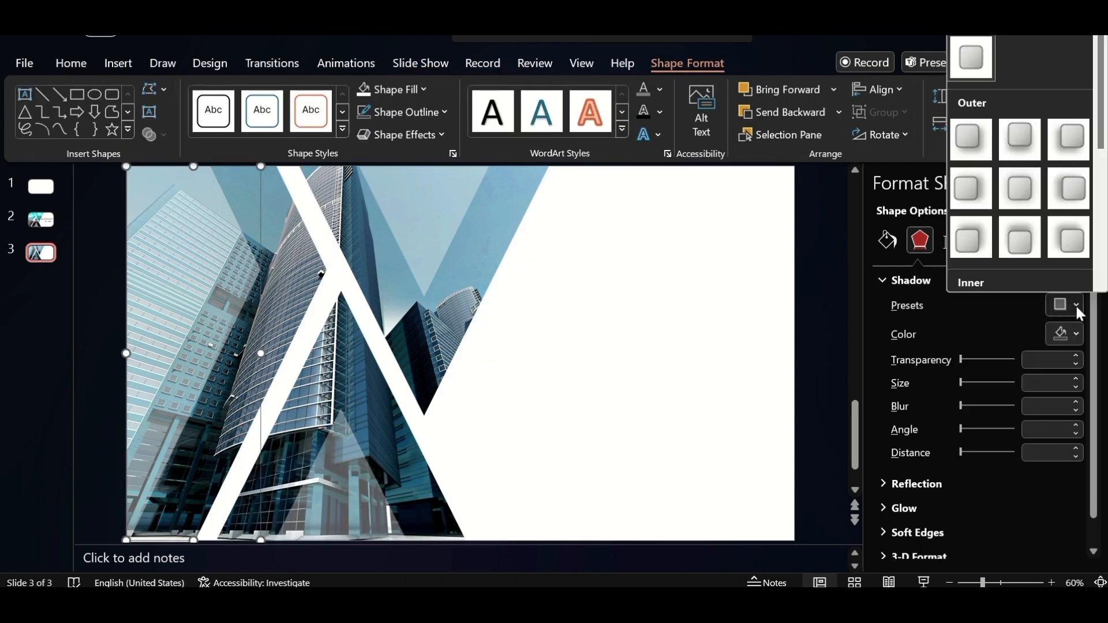
{"action": "left_click", "coordinate": [975, 188]}
{"action": "left_click", "coordinate": [1077, 379]}
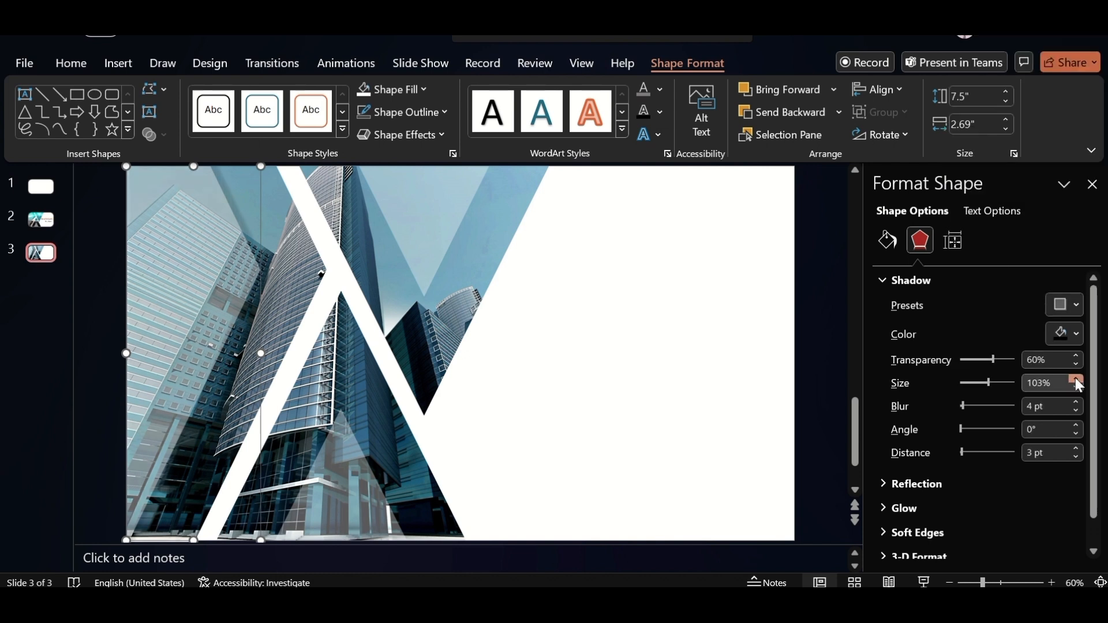
Give the small inverted translucent triangle an outer shadow offset downward with a 105% shadow size
{"action": "left_click", "coordinate": [424, 198]}
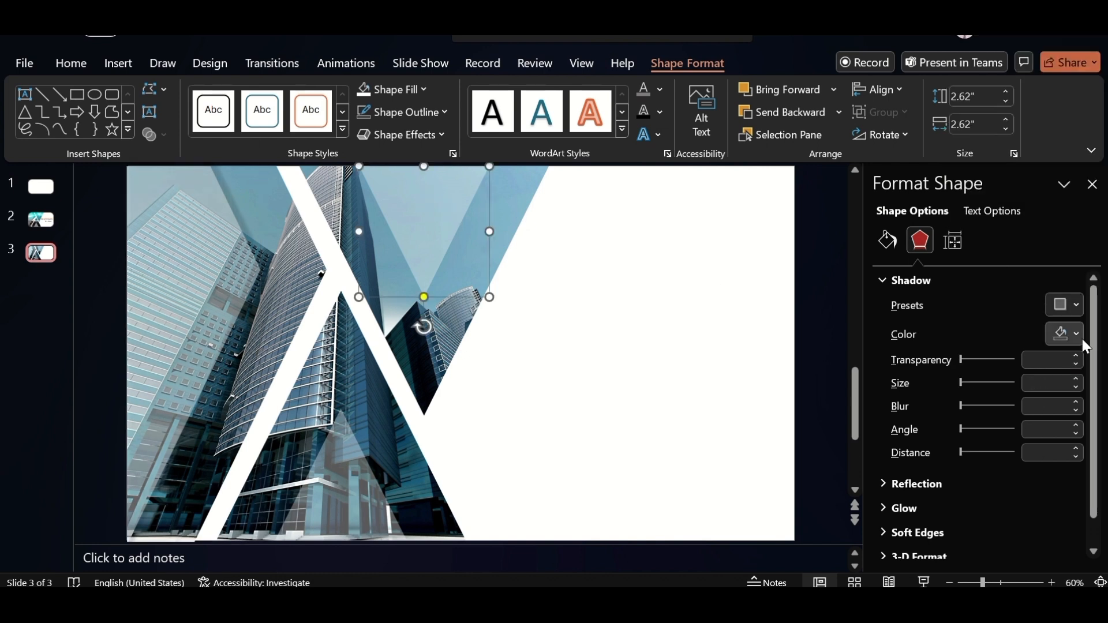
{"action": "left_click", "coordinate": [1073, 304]}
{"action": "left_click", "coordinate": [1019, 139]}
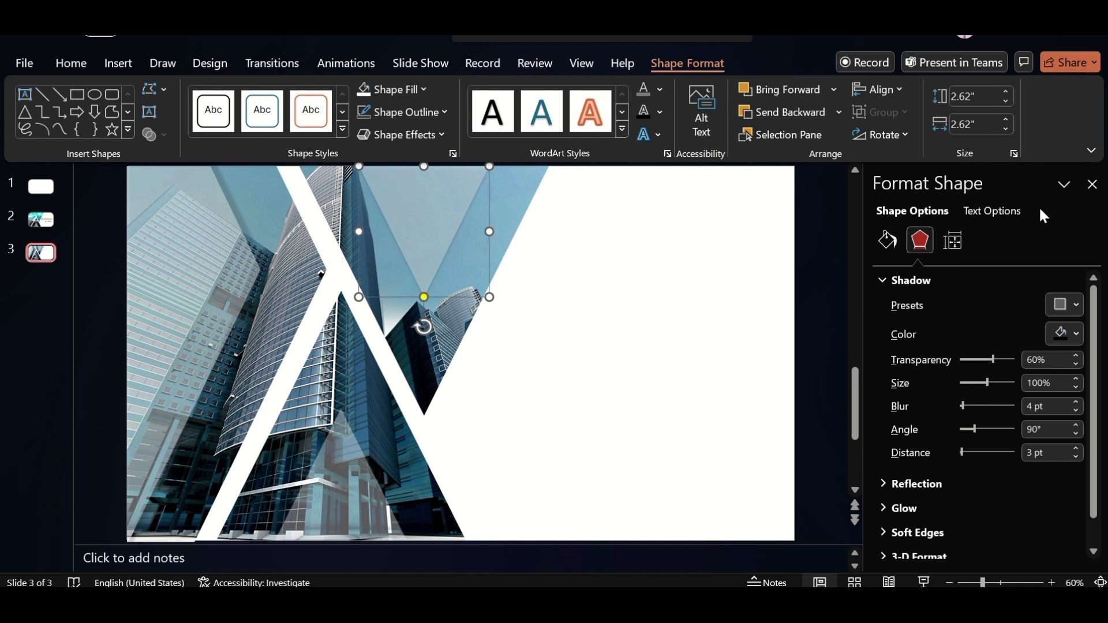
{"action": "left_click", "coordinate": [1077, 379]}
{"action": "left_click", "coordinate": [1077, 379]}
{"action": "left_click", "coordinate": [1077, 379]}
{"action": "left_click", "coordinate": [1077, 378]}
{"action": "left_click", "coordinate": [1077, 378]}
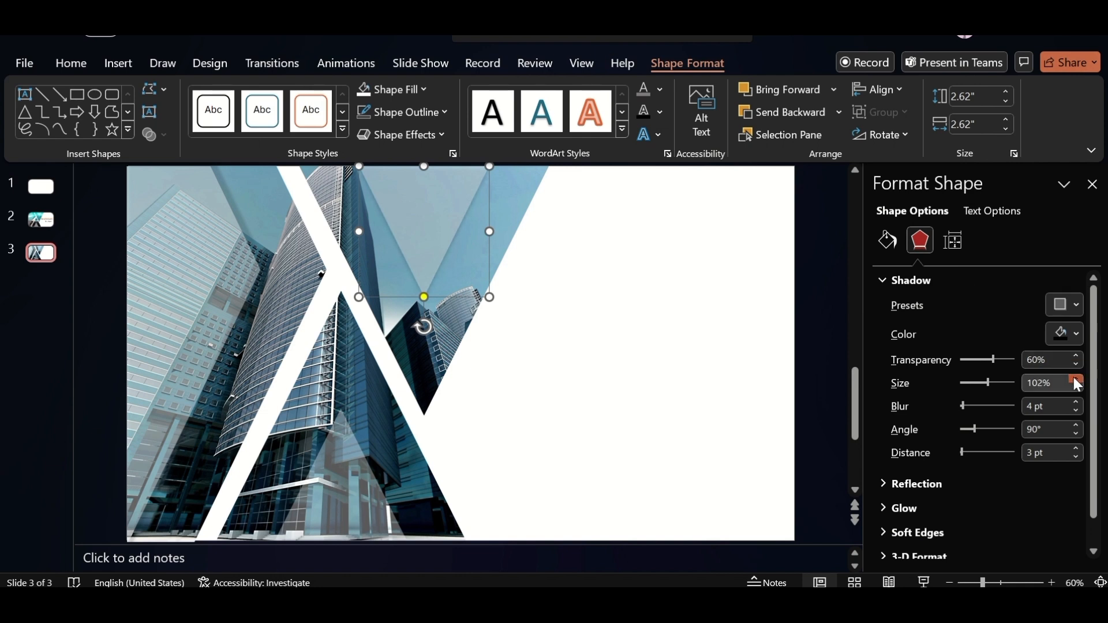
Give the small lower translucent triangle an outer shadow offset upward with a 103% shadow size
{"action": "left_click", "coordinate": [356, 500]}
{"action": "left_click", "coordinate": [1072, 302]}
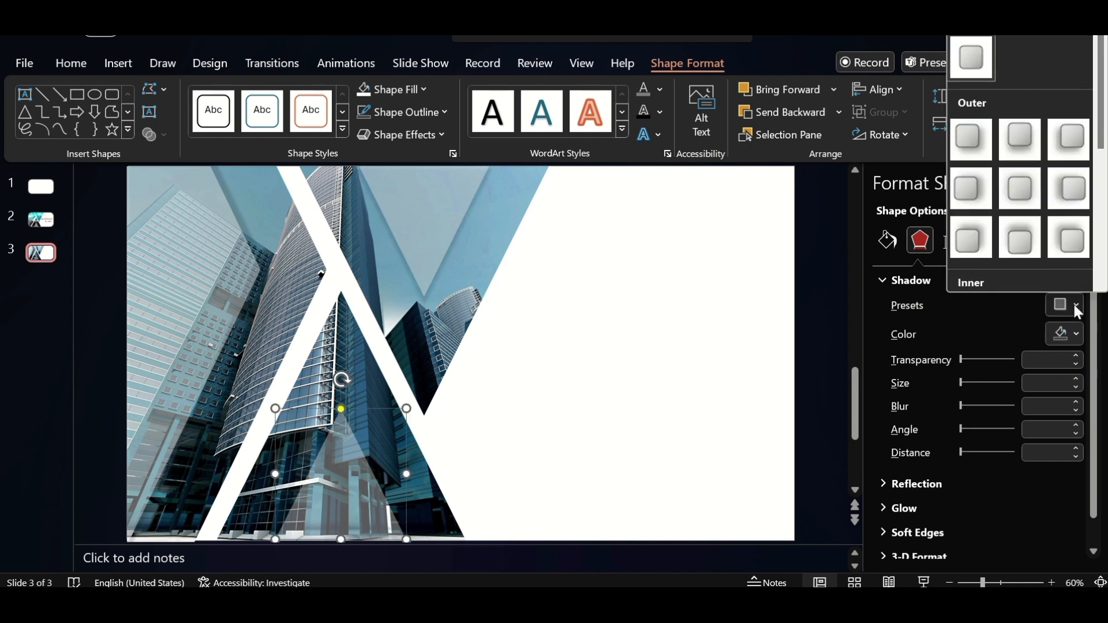
{"action": "left_click", "coordinate": [1032, 245]}
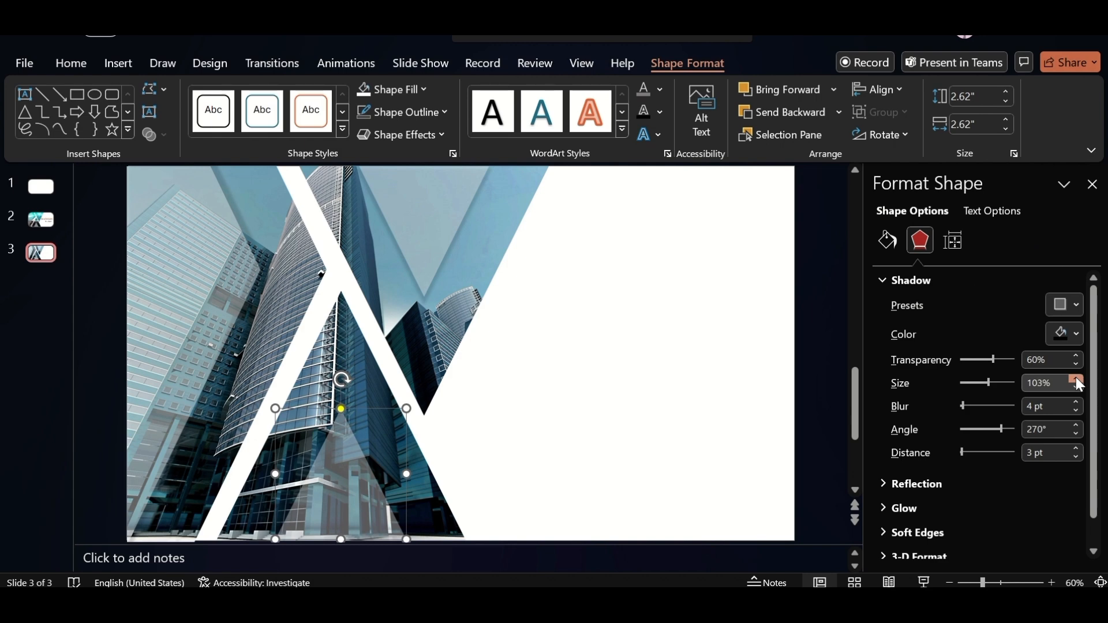
Paste the dark blue "Architect" title beside the photo shapes and the gray "Portfolio" subtitle beneath it
{"action": "left_click", "coordinate": [630, 473]}
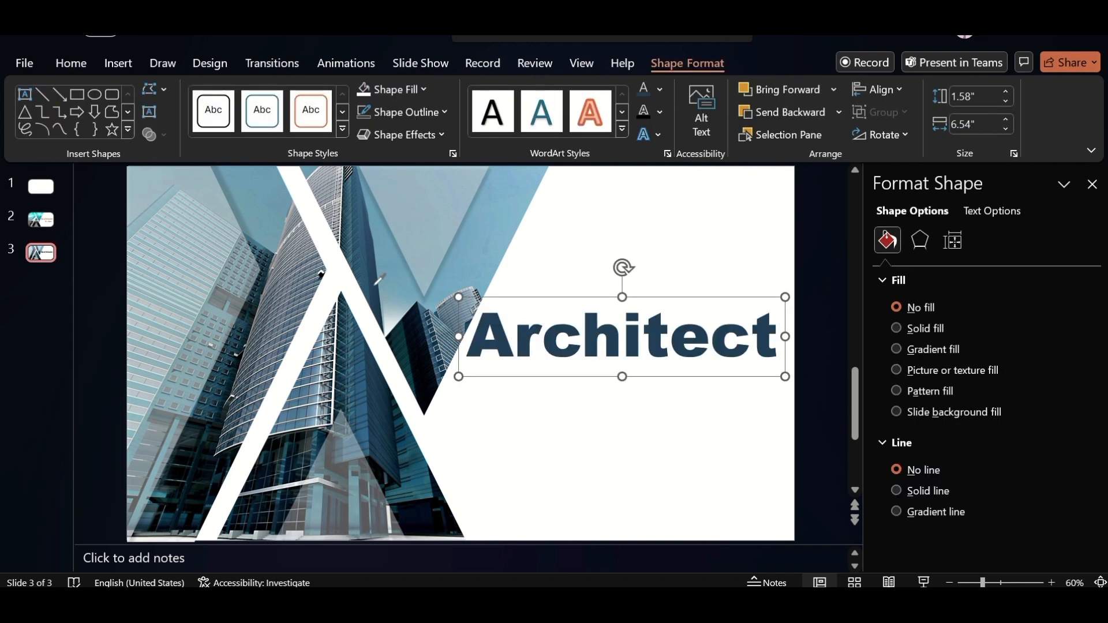
{"action": "left_click", "coordinate": [658, 508]}
{"action": "key", "text": "ctrl+v"}
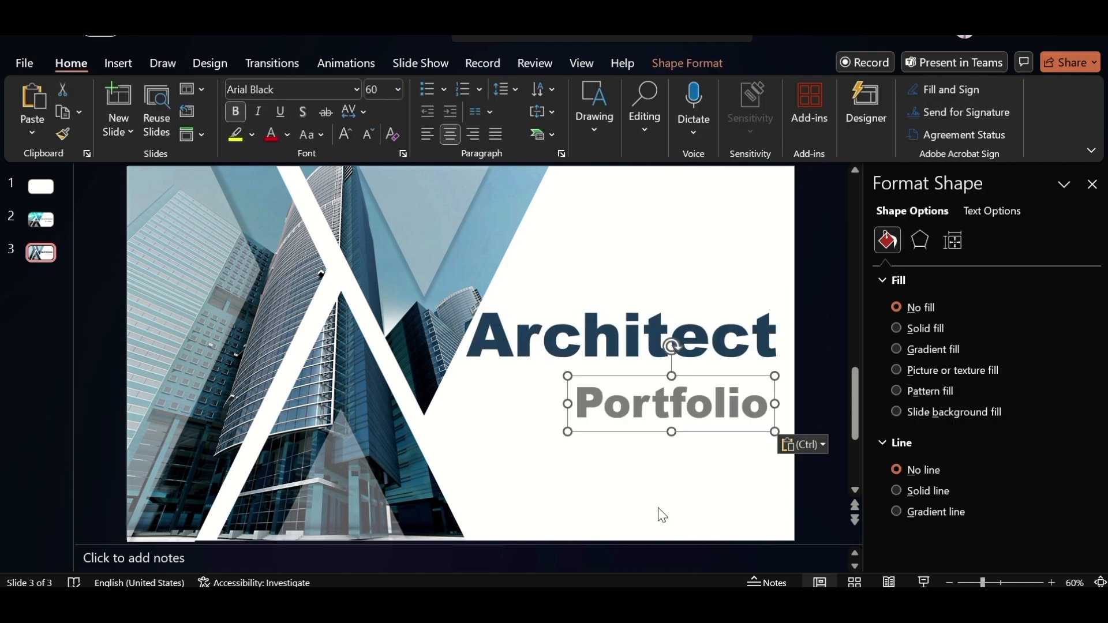
{"action": "left_click", "coordinate": [1093, 185]}
Duplicate slide 3 with the finished title design
{"action": "left_click", "coordinate": [73, 301]}
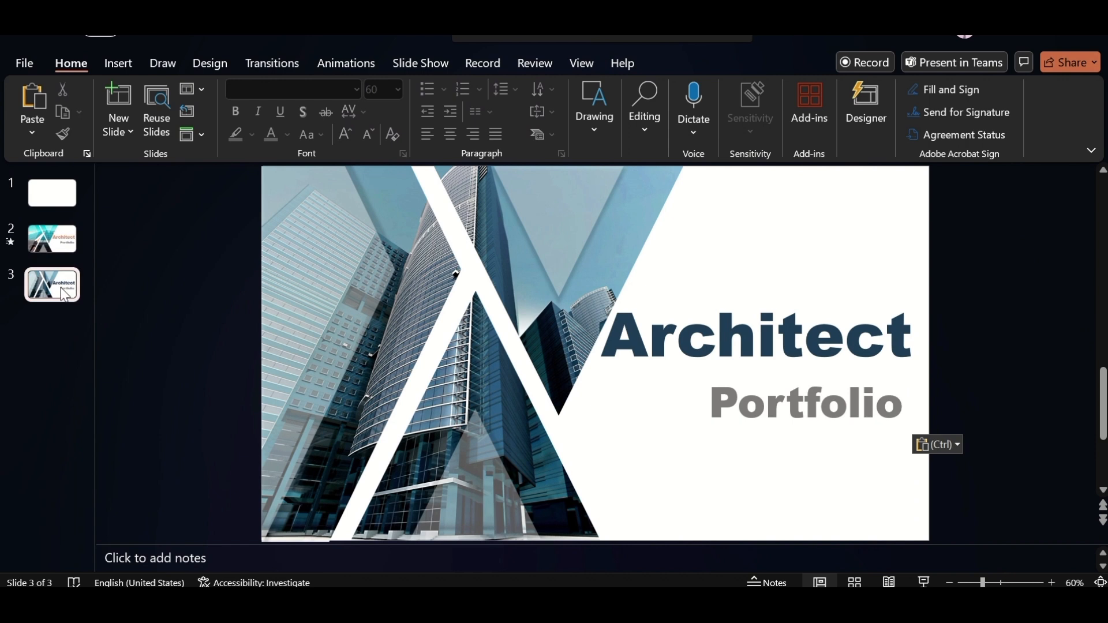
{"action": "right_click", "coordinate": [64, 293]}
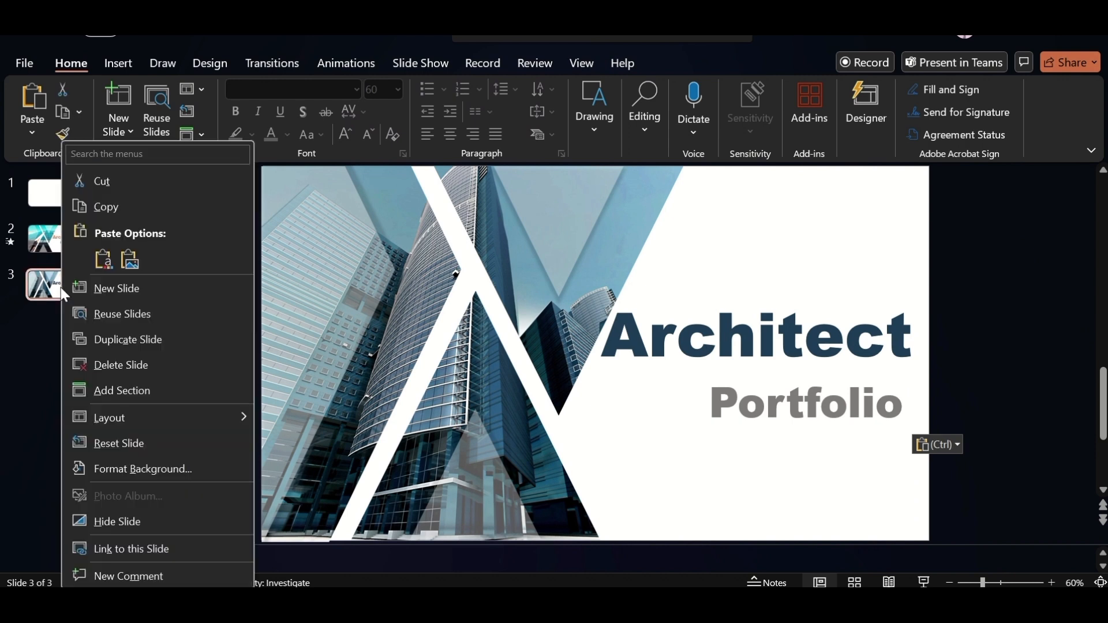
{"action": "left_click", "coordinate": [122, 340]}
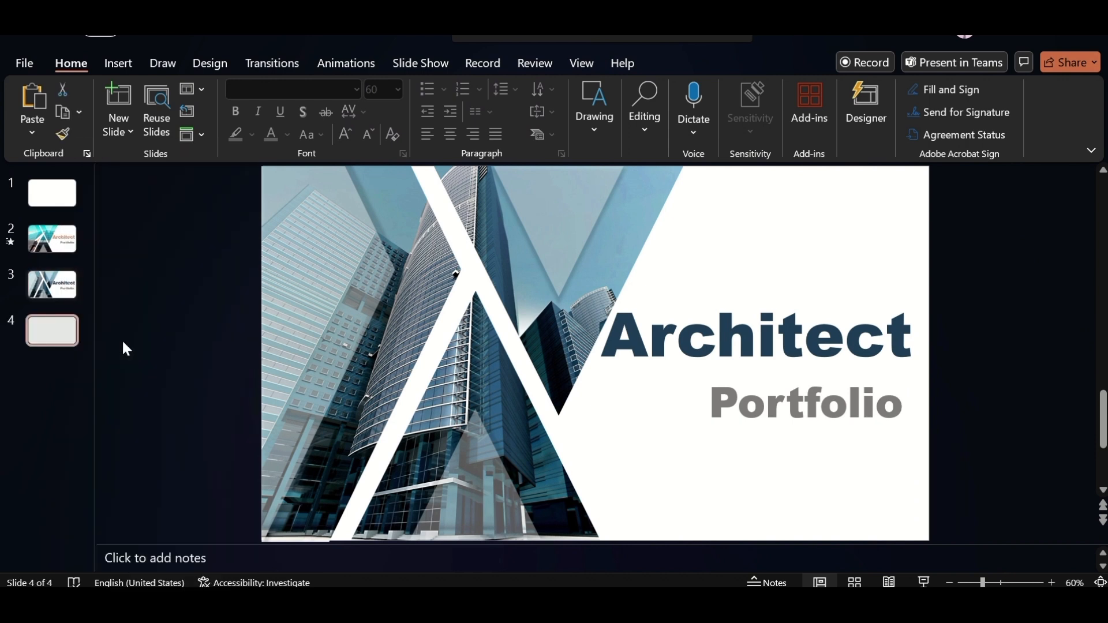
On slide 3, move the "Architect" and "Portfolio" text boxes together off the slide's right edge
{"action": "left_click", "coordinate": [68, 289]}
{"action": "left_click", "coordinate": [949, 583]}
{"action": "left_click", "coordinate": [950, 582]}
{"action": "left_click", "coordinate": [949, 583]}
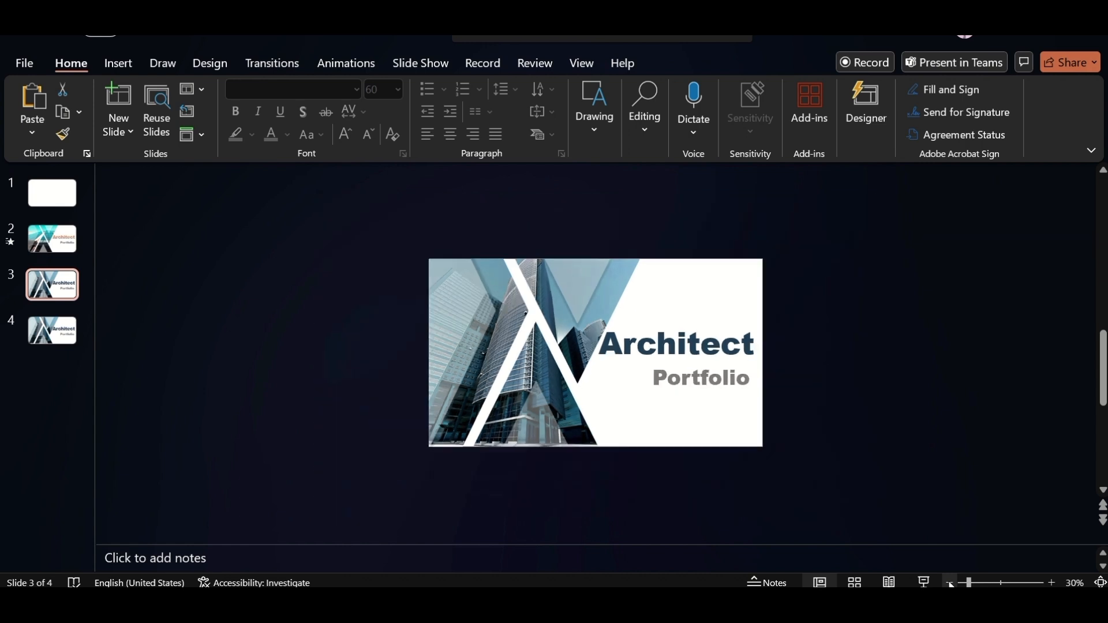
{"action": "left_click", "coordinate": [950, 583]}
{"action": "left_click", "coordinate": [636, 346]}
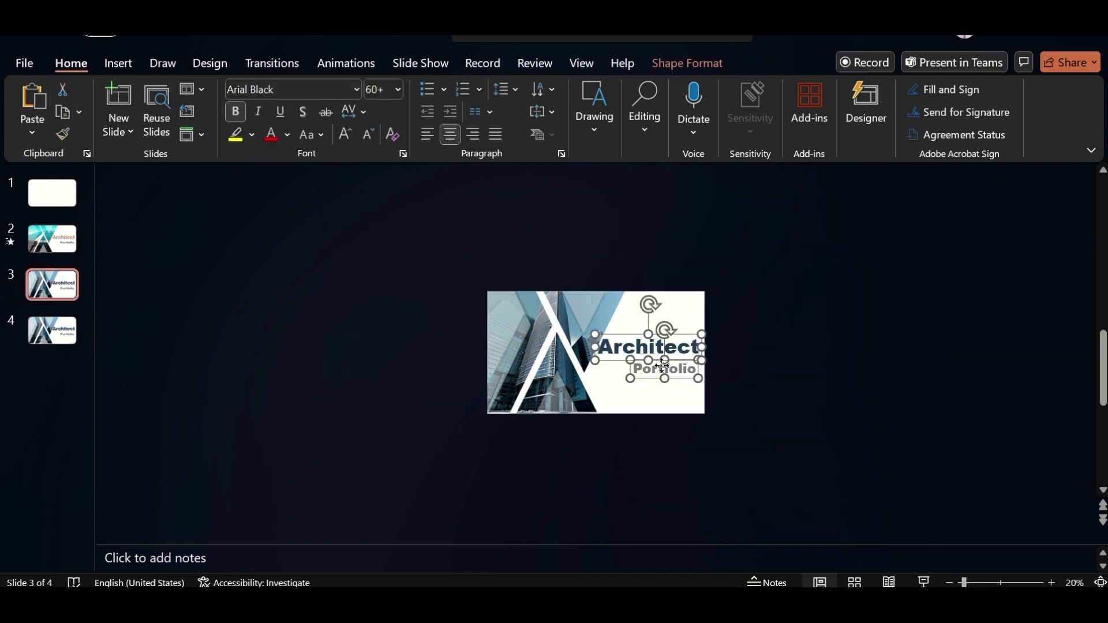
{"action": "left_click_drag", "start_coordinate": [632, 335], "coordinate": [736, 335]}
Make the text of both off-slide boxes fully transparent and move the "Architect" box further right
{"action": "right_click", "coordinate": [735, 334]}
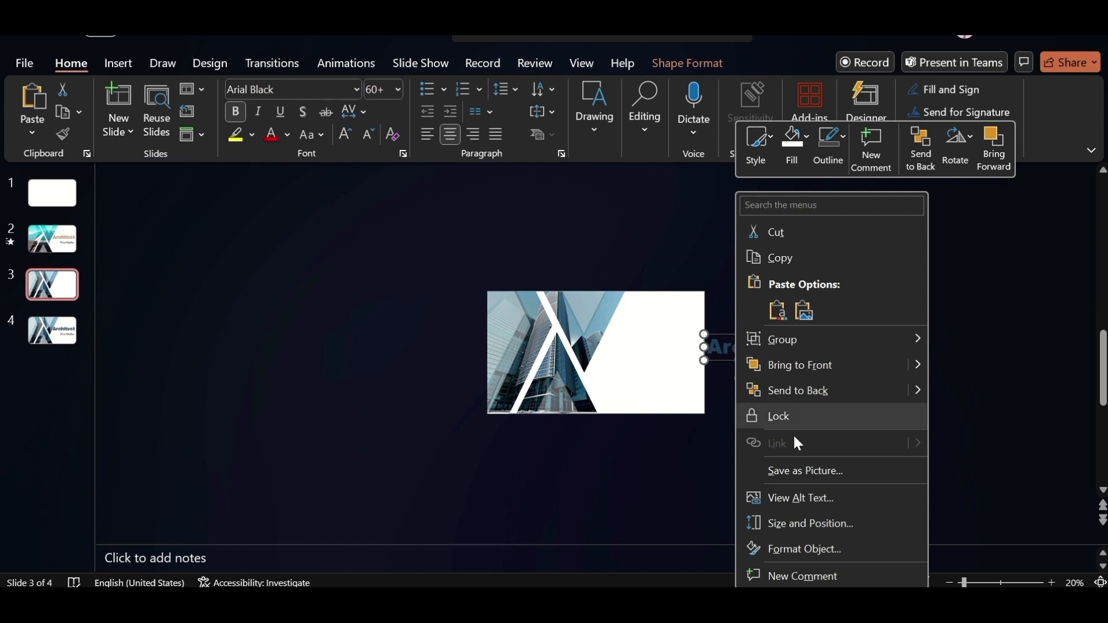
{"action": "left_click", "coordinate": [805, 524]}
{"action": "left_click", "coordinate": [887, 241]}
{"action": "left_click", "coordinate": [975, 212]}
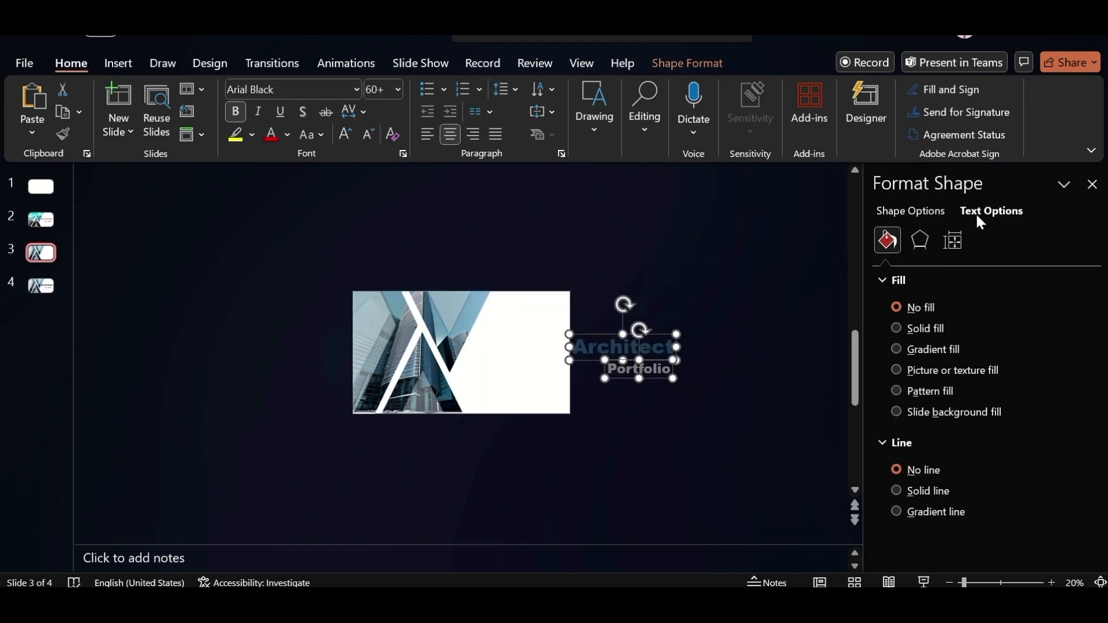
{"action": "left_click_drag", "start_coordinate": [969, 447], "coordinate": [1047, 446]}
{"action": "left_click", "coordinate": [1094, 190]}
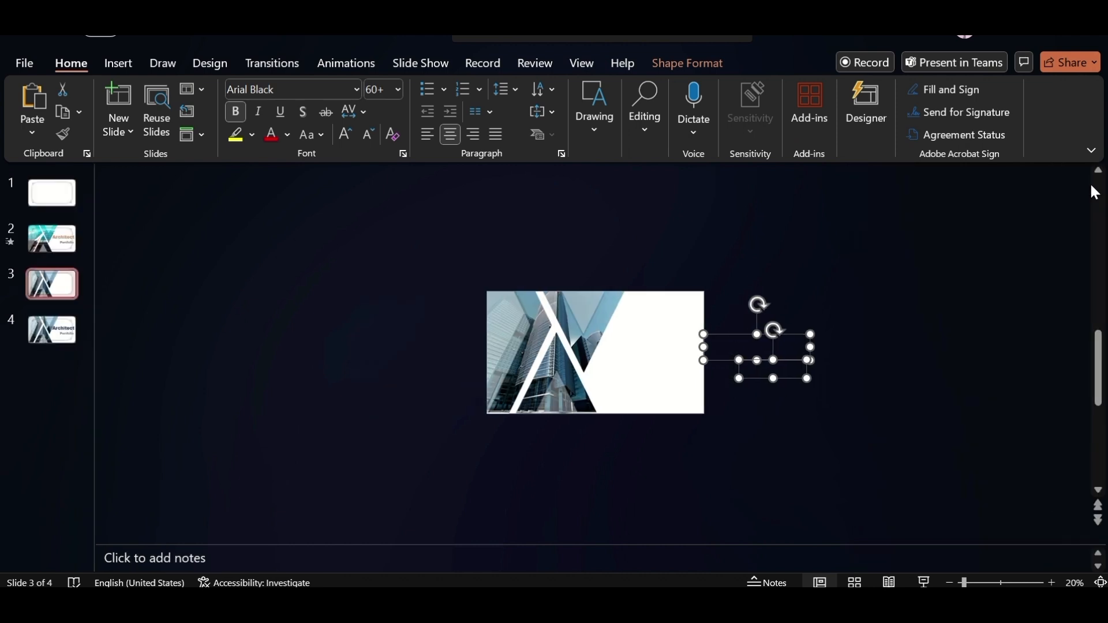
{"action": "left_click", "coordinate": [760, 378], "text": "ctrl"}
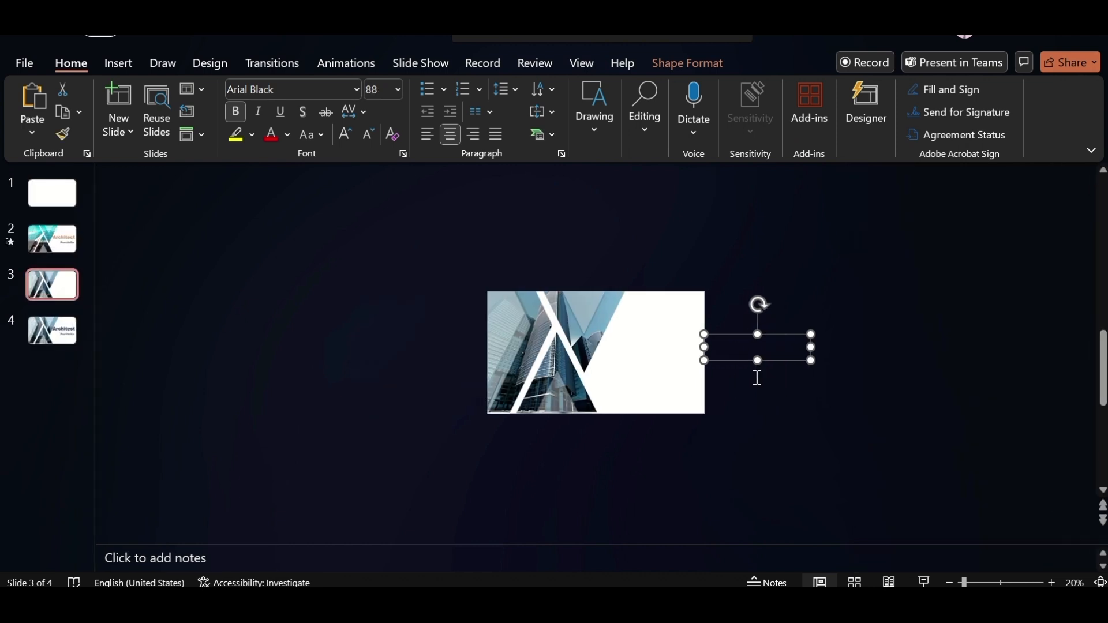
{"action": "left_click_drag", "start_coordinate": [720, 332], "coordinate": [788, 331]}
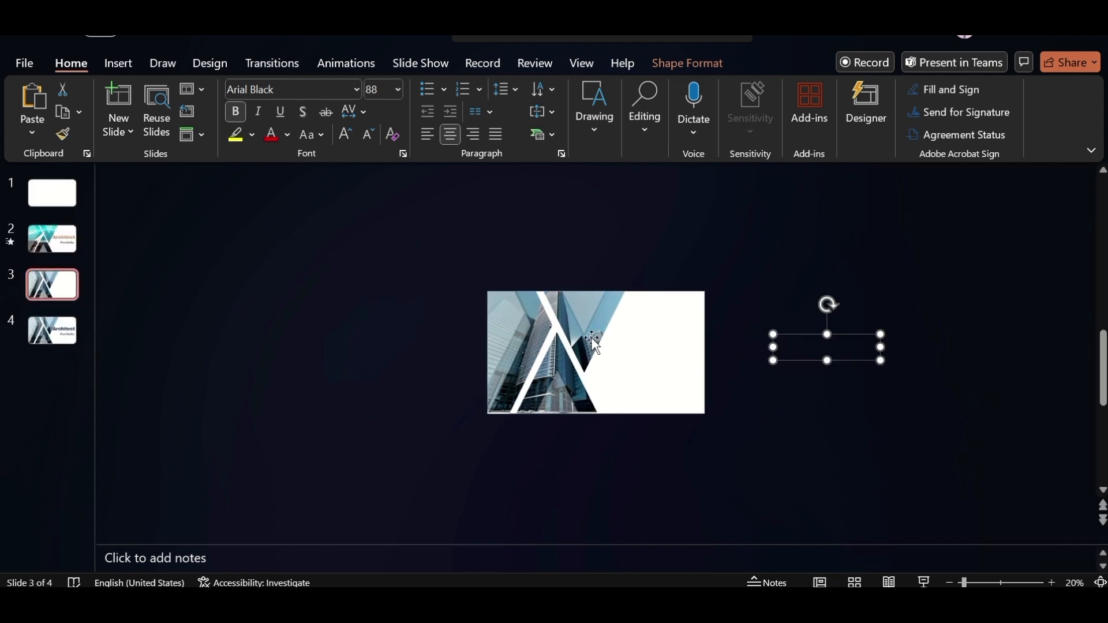
Move the inverted photo triangle above the slide and stack its small translucent triangle above it
{"action": "left_click", "coordinate": [584, 297]}
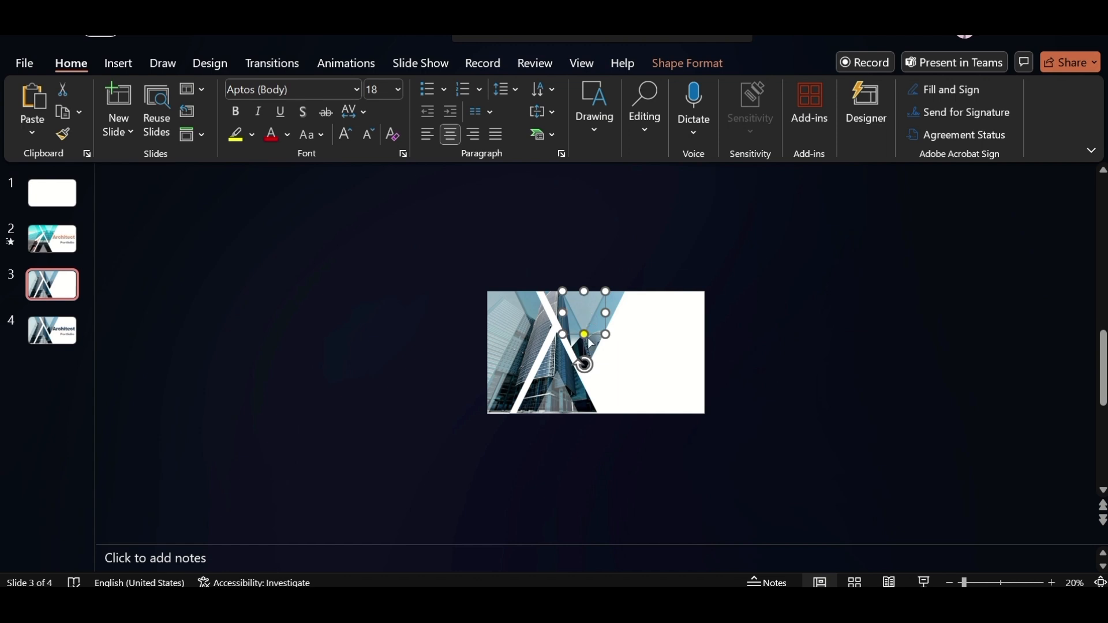
{"action": "left_click_drag", "start_coordinate": [590, 344], "coordinate": [655, 225]}
{"action": "left_click", "coordinate": [643, 266]}
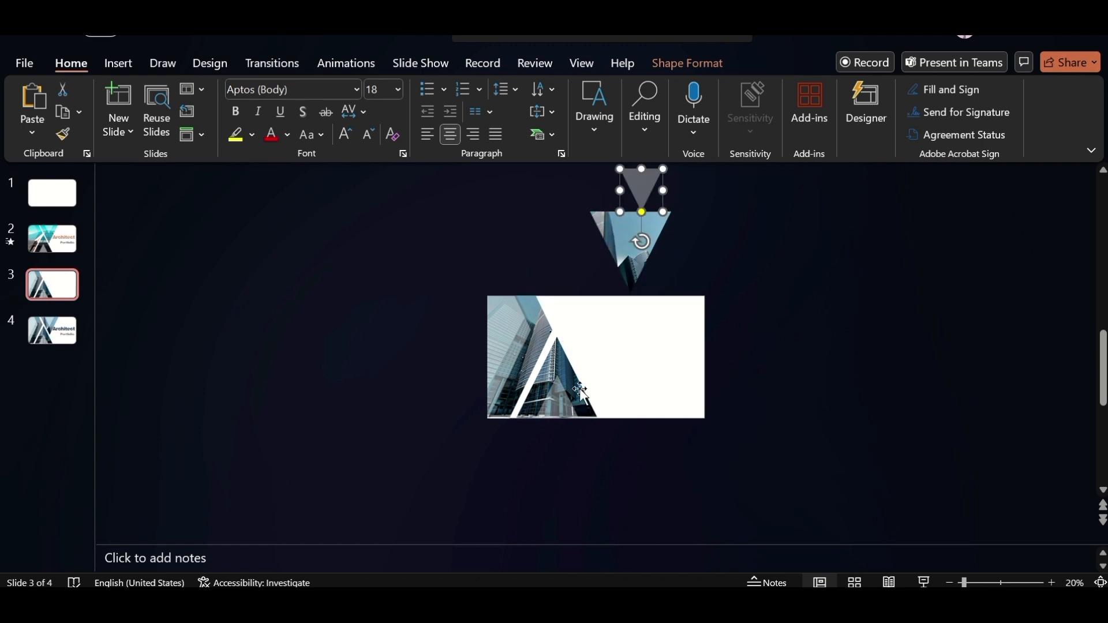
Move the lower photo triangle below the slide and place its small translucent triangle directly beneath it
{"action": "left_click", "coordinate": [565, 367]}
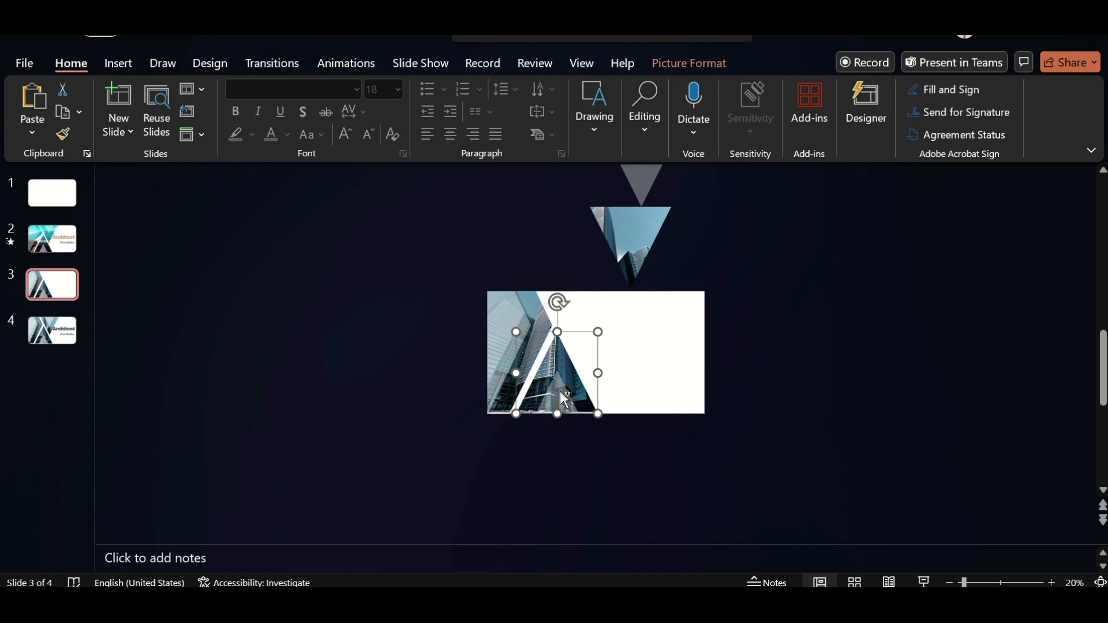
{"action": "left_click_drag", "start_coordinate": [565, 375], "coordinate": [642, 426]}
{"action": "left_click", "coordinate": [628, 455], "text": "ctrl"}
{"action": "left_click_drag", "start_coordinate": [620, 486], "coordinate": [621, 529]}
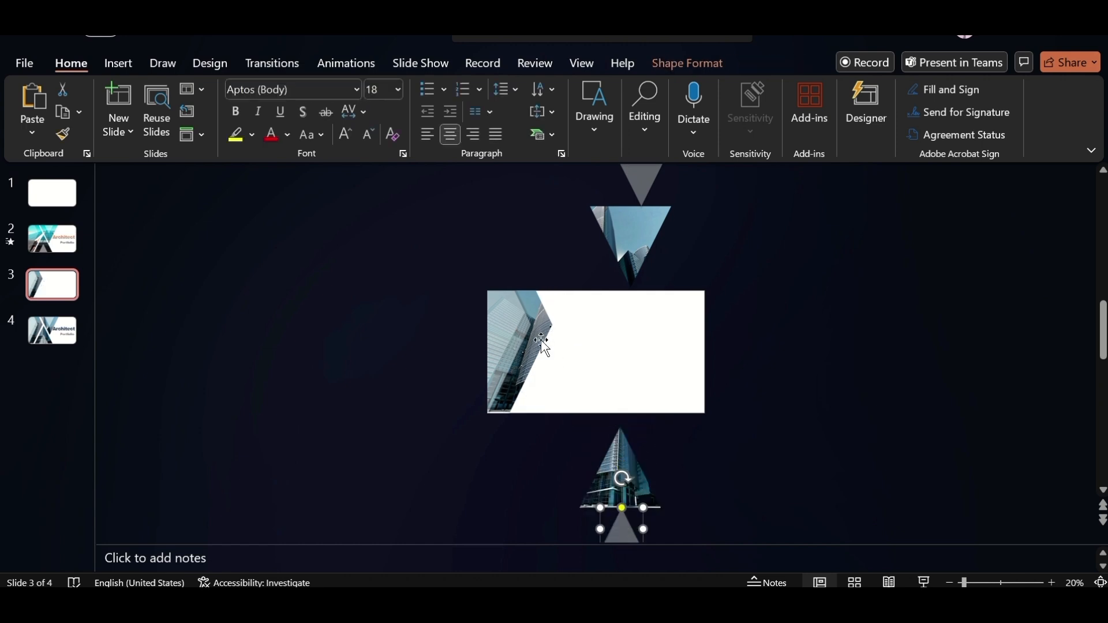
Select the translucent piece covering the left photo chevron
{"action": "left_click", "coordinate": [508, 323]}
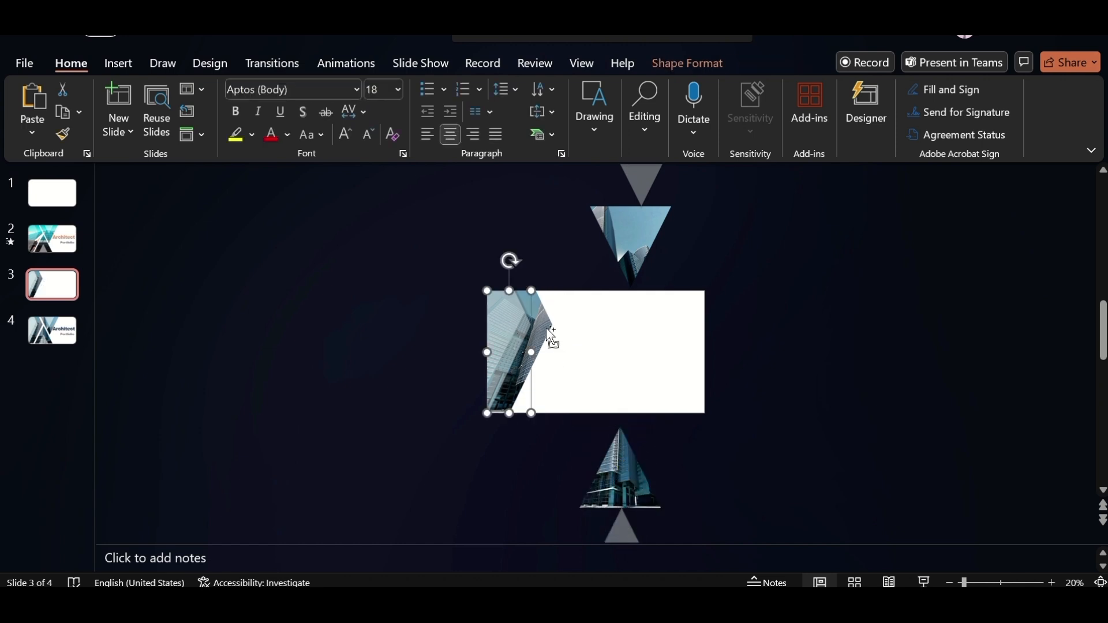